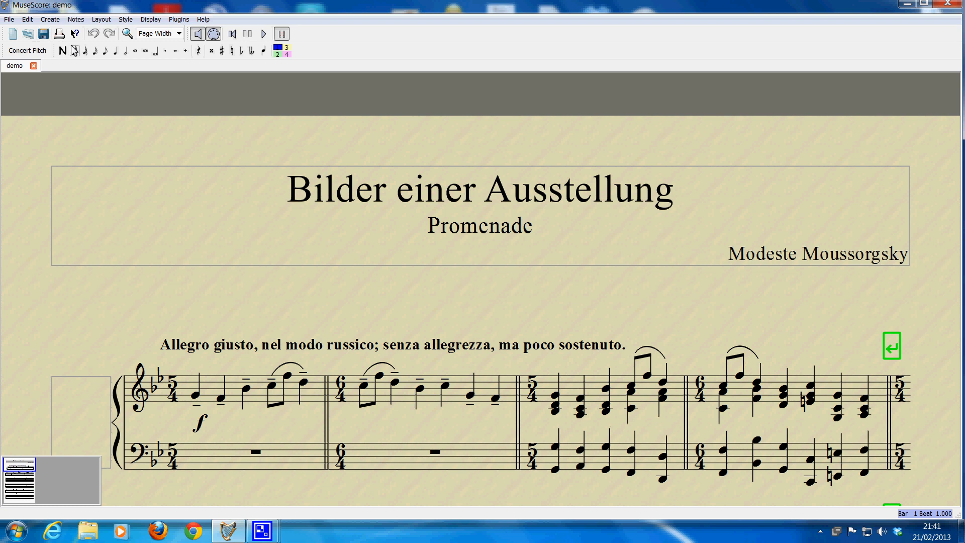
# Step: Start a new score from scratch and title it "playabout"
pyautogui.click(8, 21)
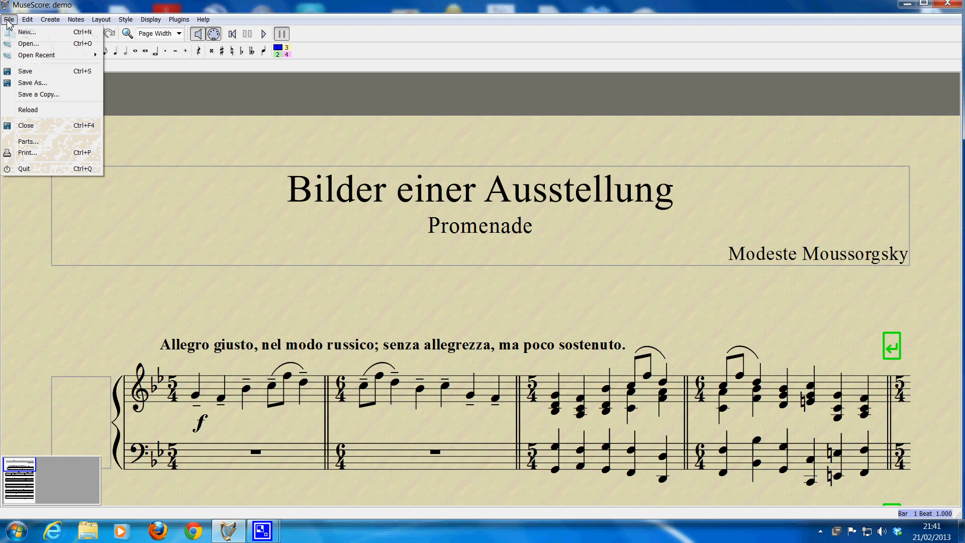
pyautogui.press('Escape')
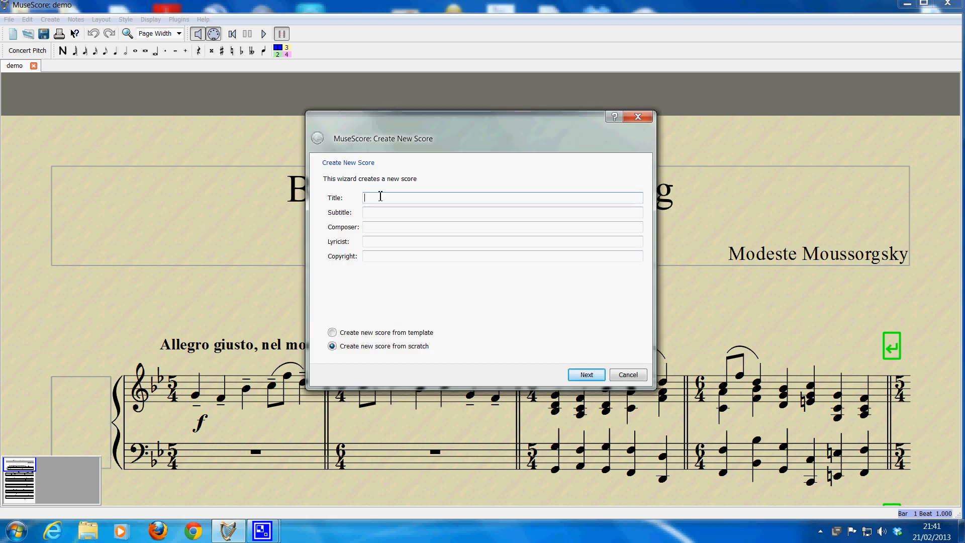
pyautogui.write('playablut')
pyautogui.press('BackSpace')
pyautogui.press('BackSpace')
pyautogui.write('out')
# Step: Enter the composer's name, set the copyright to 2013 and continue to the instrument selection
pyautogui.click(392, 214)
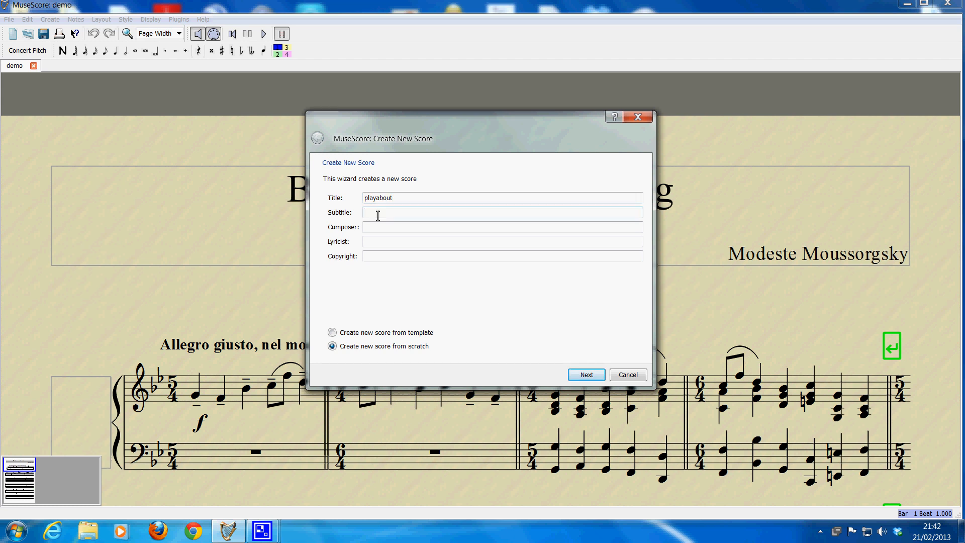
pyautogui.click(376, 227)
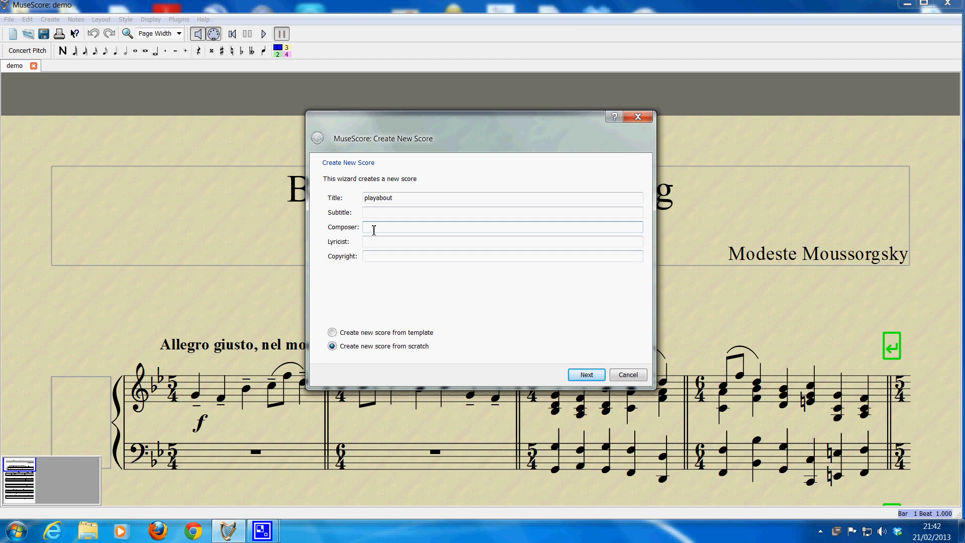
pyautogui.write('Nick Dutch')
pyautogui.click(383, 257)
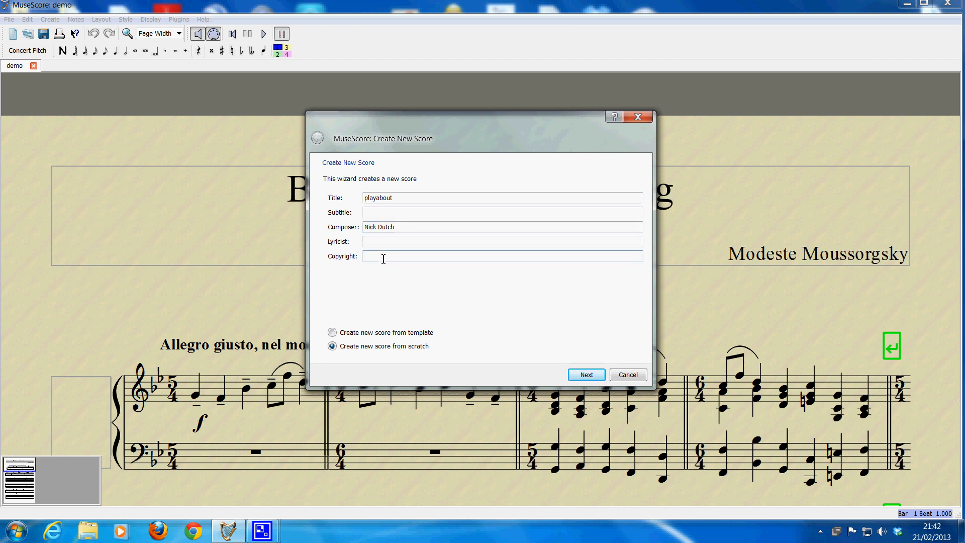
pyautogui.write('2013')
pyautogui.click(587, 375)
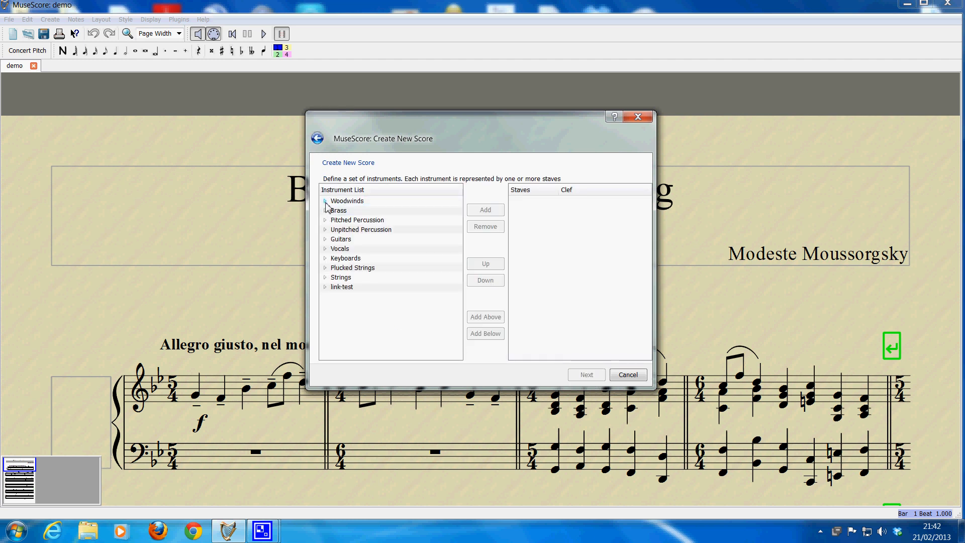
# Step: Add a Piano from the Keyboards group to the score's instruments
pyautogui.click(326, 259)
pyautogui.click(350, 267)
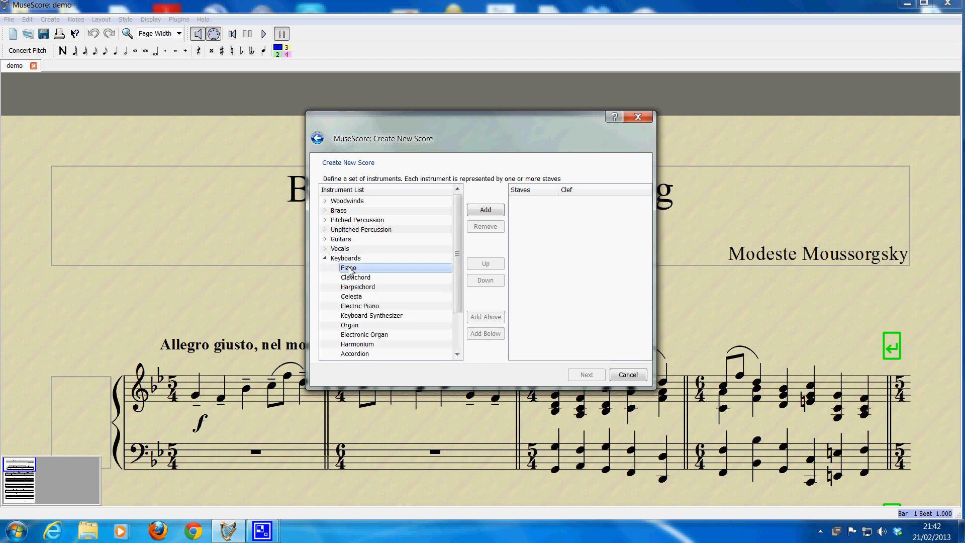
pyautogui.click(491, 211)
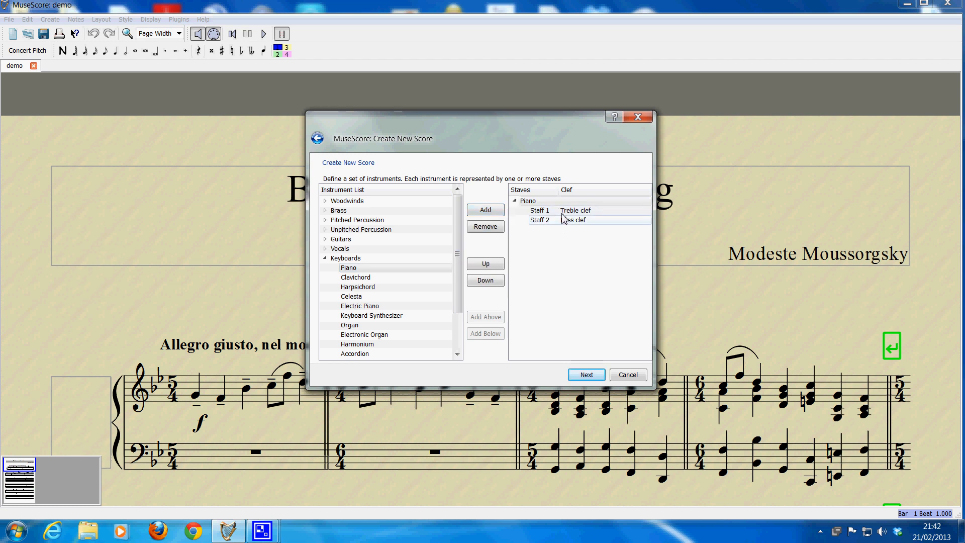
# Step: Remove the piano's bass clef staff, keep only the treble staff, and continue to the key signature
pyautogui.click(563, 211)
pyautogui.click(563, 221)
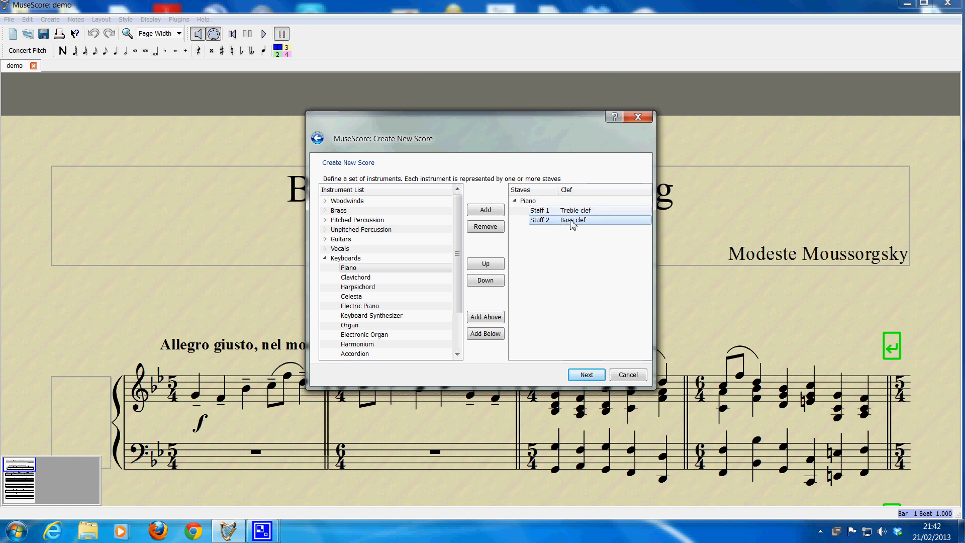
pyautogui.click(483, 227)
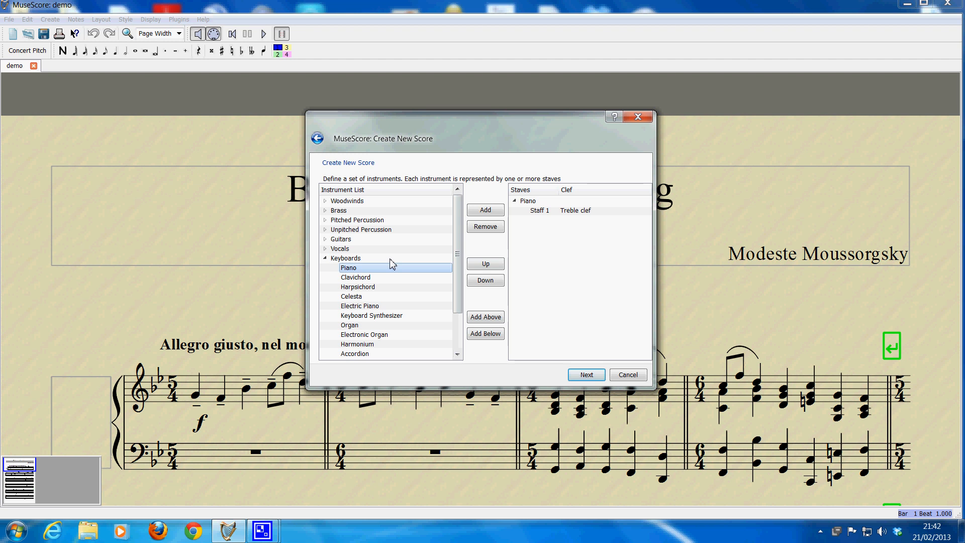
pyautogui.moveTo(455, 258); pyautogui.dragTo(456, 295)
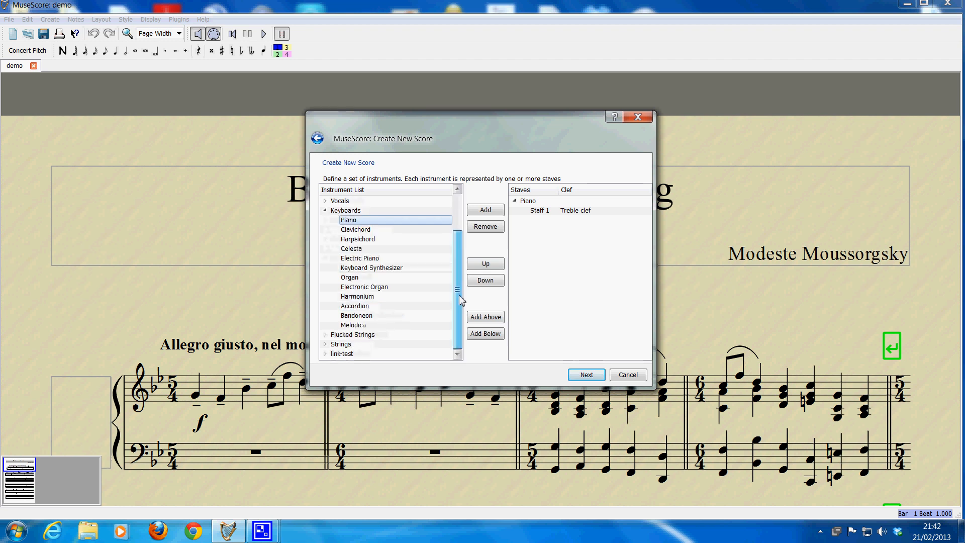
pyautogui.moveTo(456, 262); pyautogui.dragTo(457, 216)
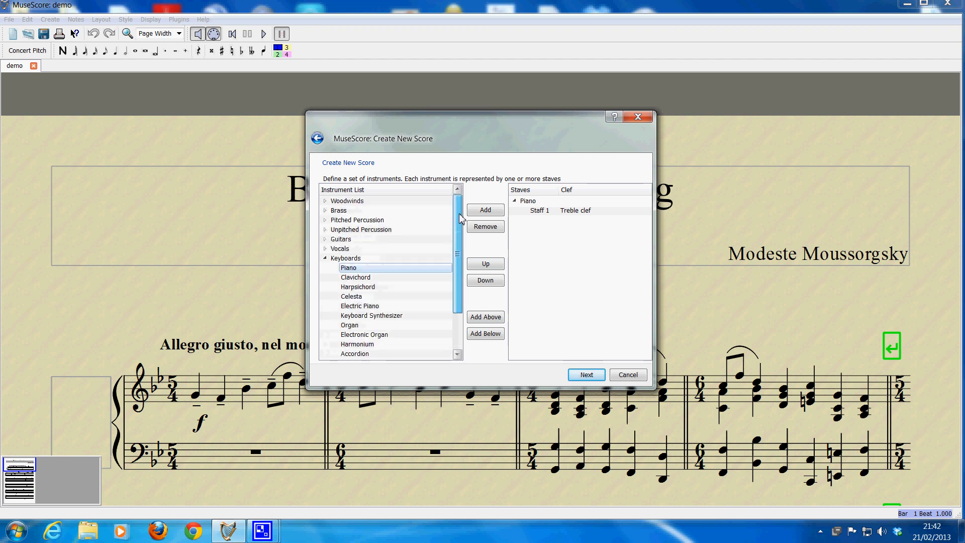
pyautogui.click(587, 375)
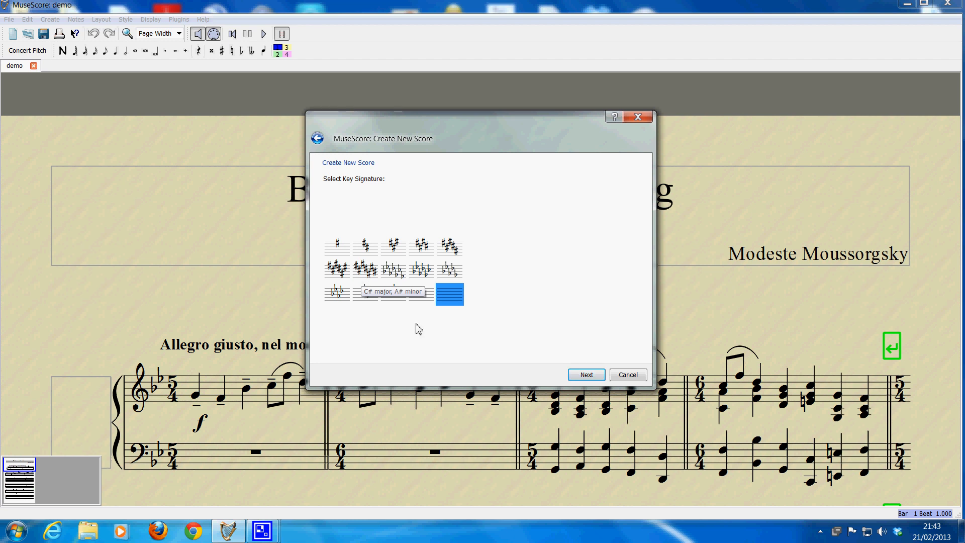
# Step: Choose the key signature without sharps or flats and continue to the time signature
pyautogui.click(421, 295)
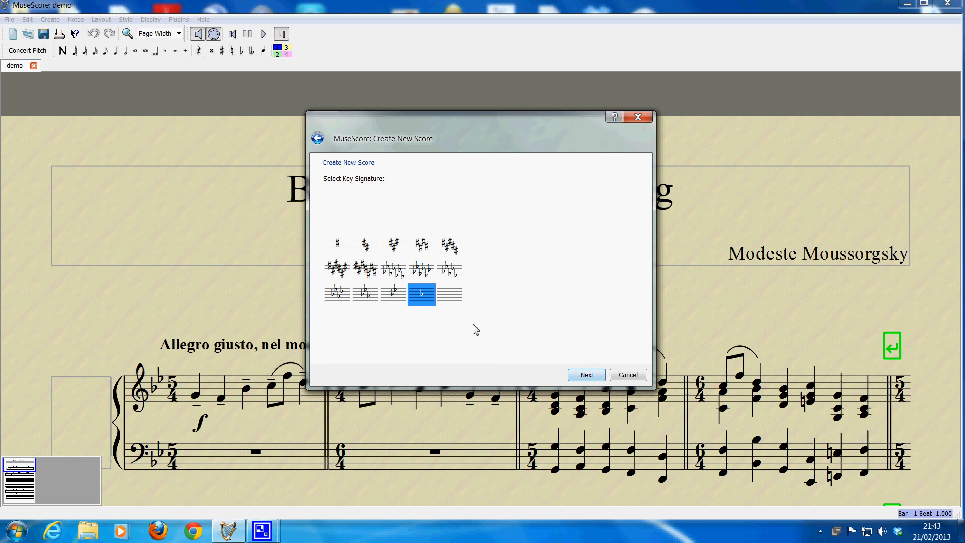
pyautogui.click(451, 297)
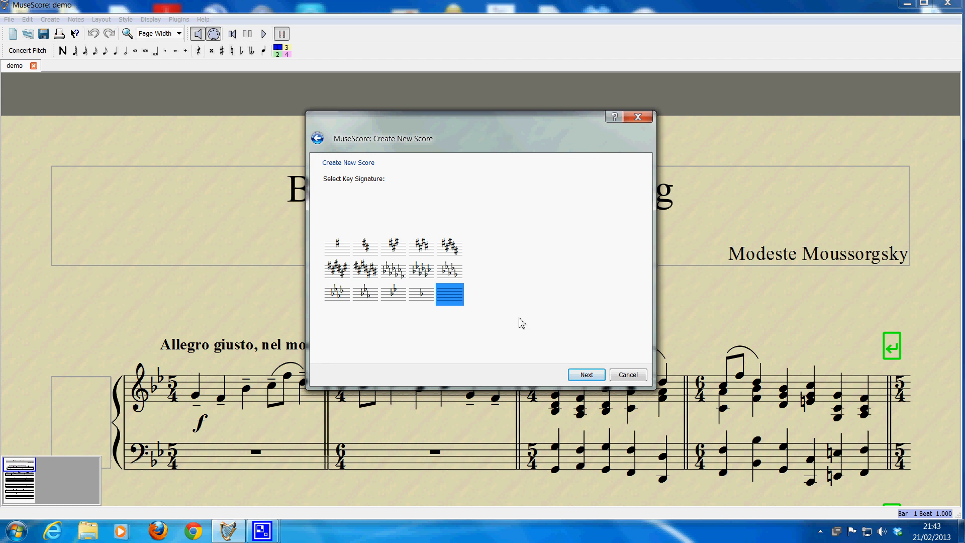
pyautogui.click(586, 375)
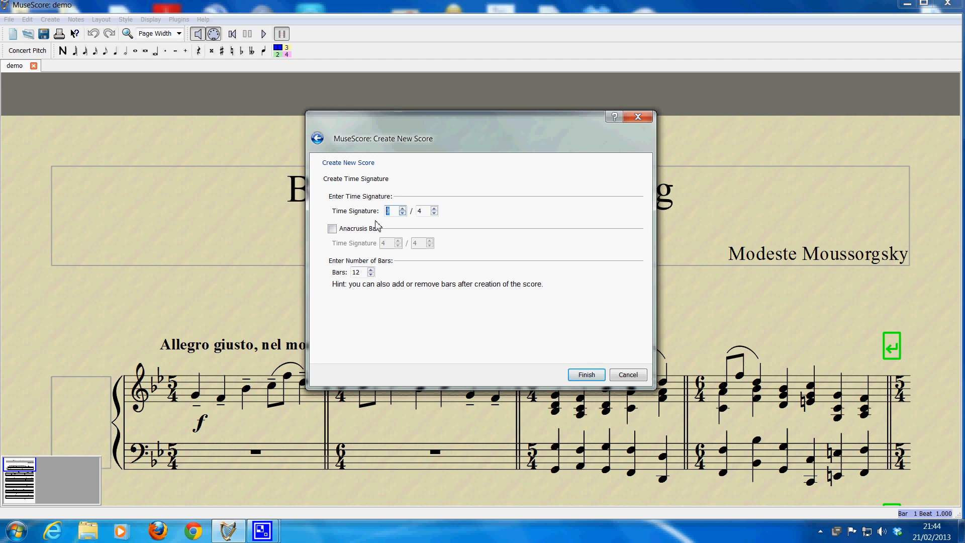
# Step: Set the time signature to 3/4 and the number of bars to 48, and create the score
pyautogui.click(403, 214)
pyautogui.click(371, 271)
pyautogui.press('BackSpace')
pyautogui.press('BackSpace')
pyautogui.write('48')
pyautogui.click(587, 375)
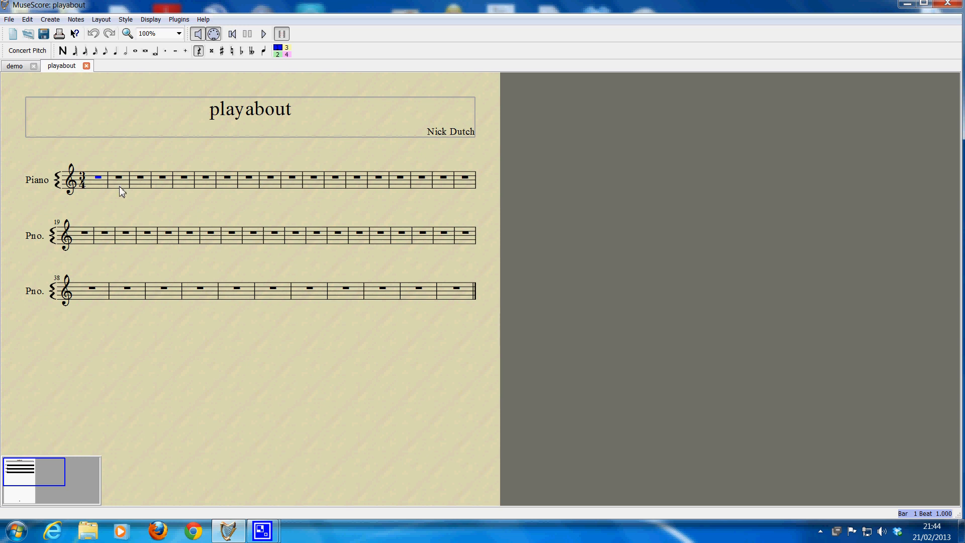
# Step: Select the full-bar rest in the first bar of the piano staff
pyautogui.scroll(4, 119, 186)
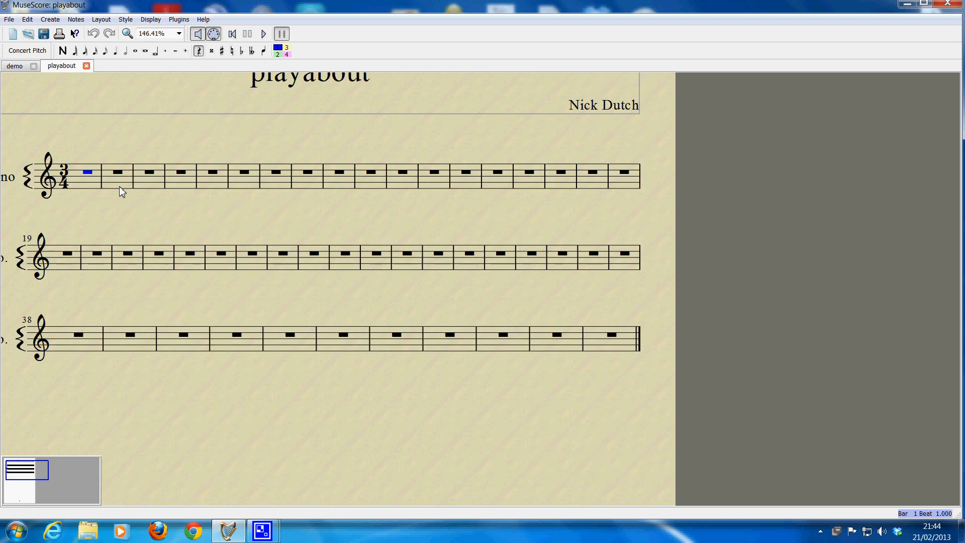
pyautogui.scroll(10, 119, 186)
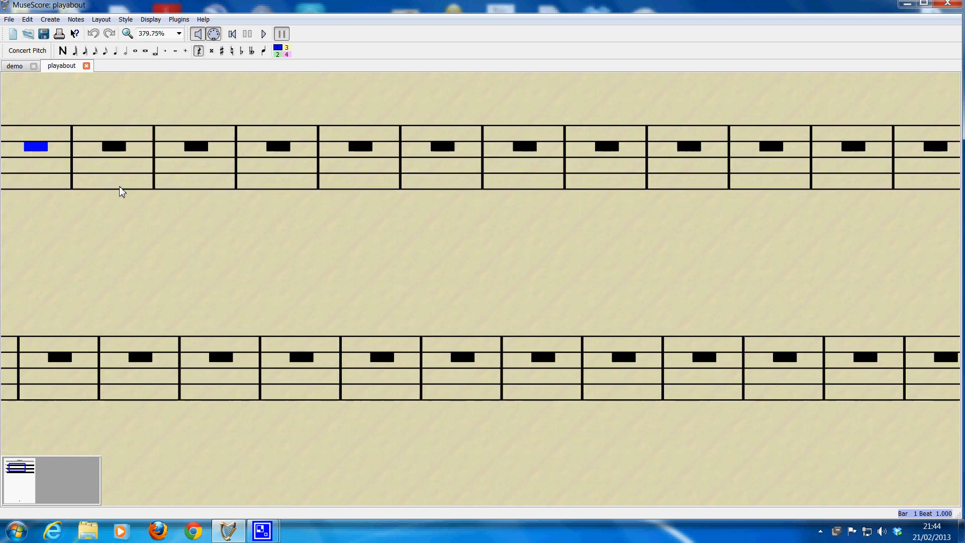
pyautogui.scroll(7, 119, 186)
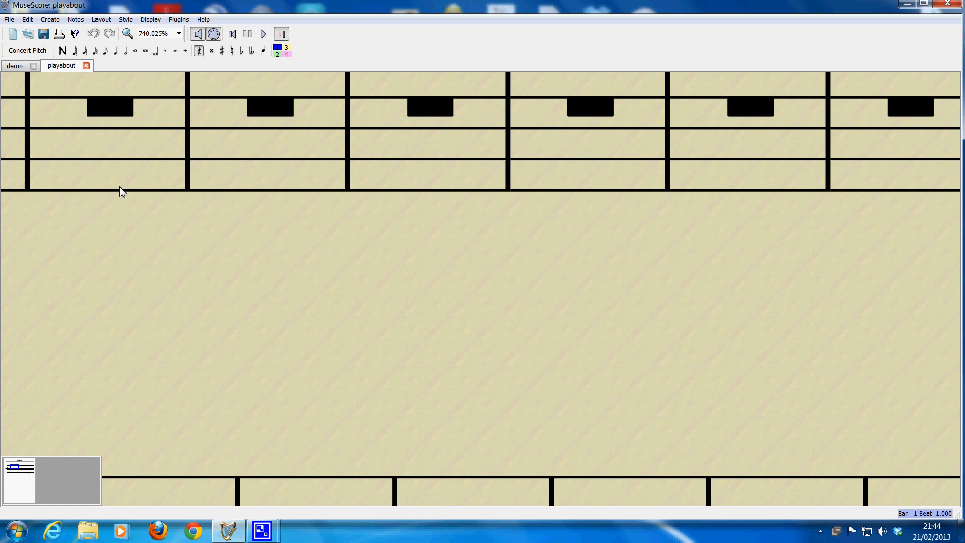
pyautogui.moveTo(116, 225); pyautogui.dragTo(519, 360)
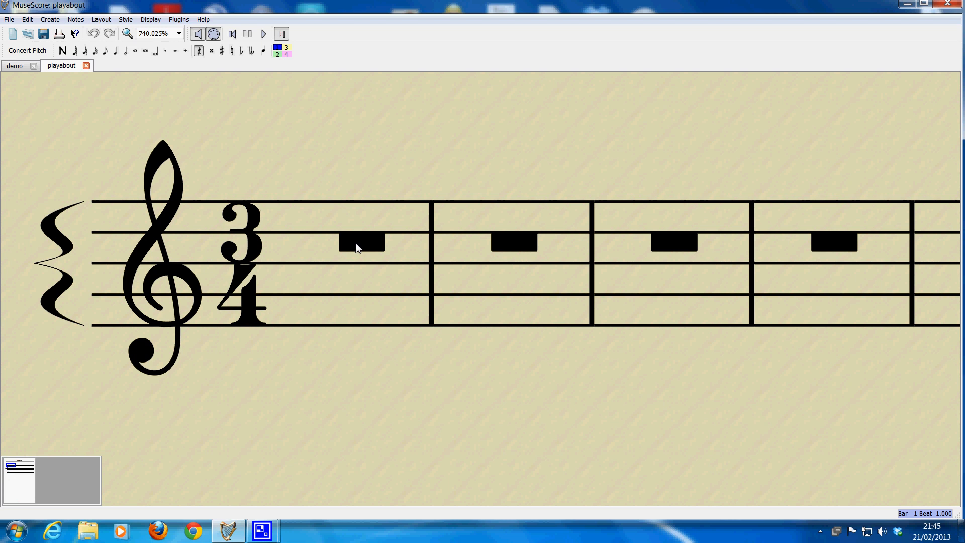
pyautogui.scroll(4, 356, 246)
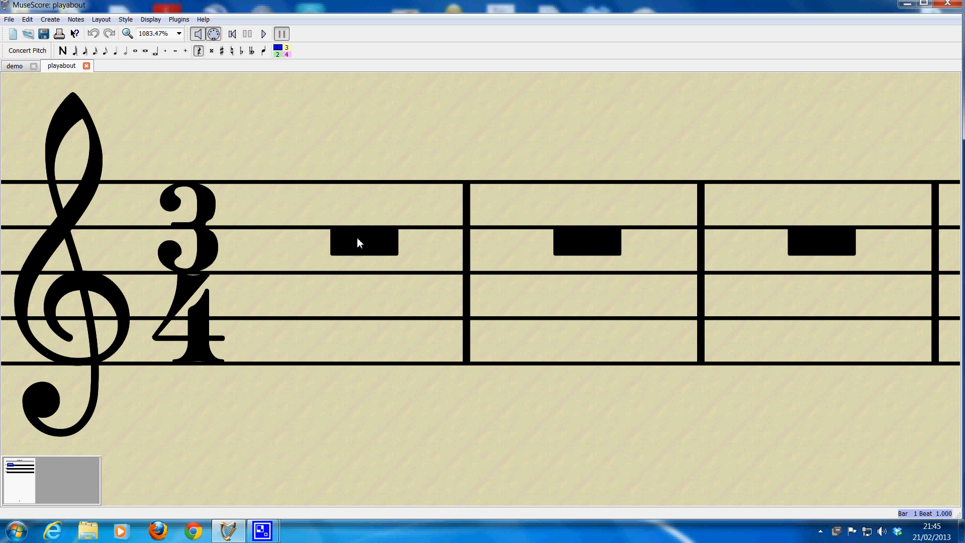
pyautogui.click(357, 237)
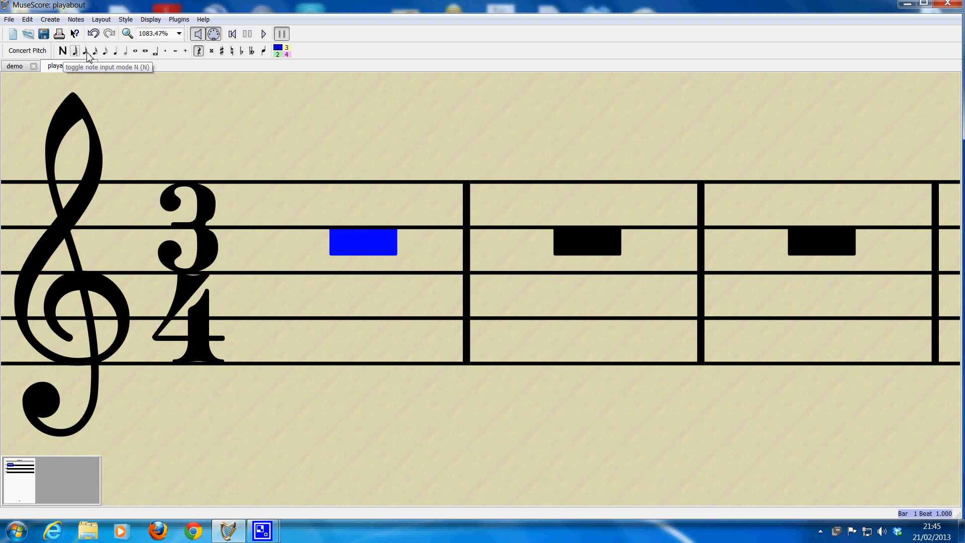
pyautogui.click(117, 53)
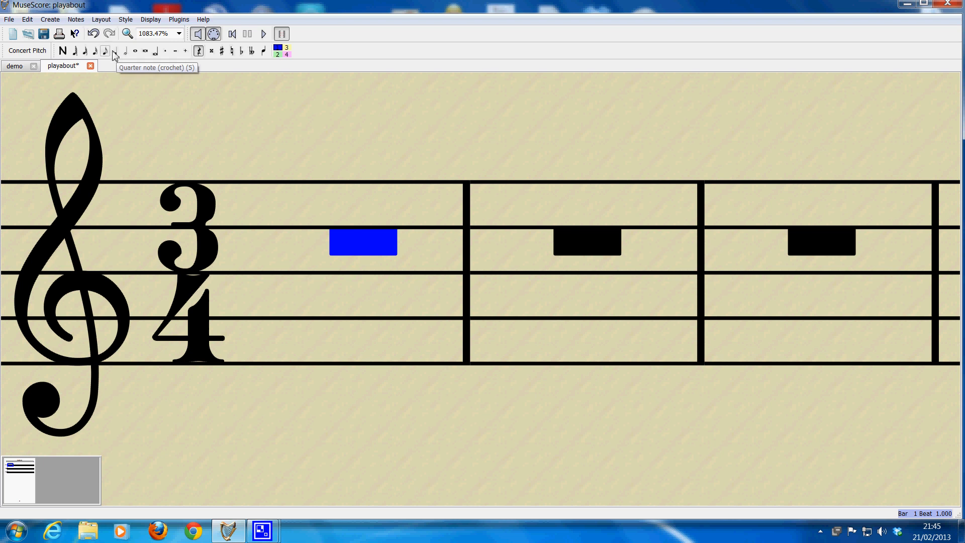
pyautogui.click(114, 53)
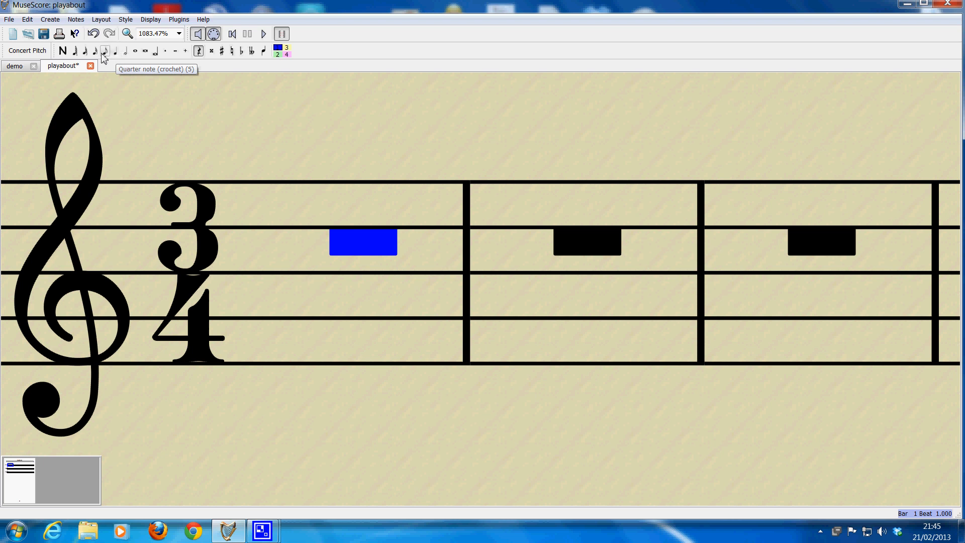
pyautogui.click(106, 54)
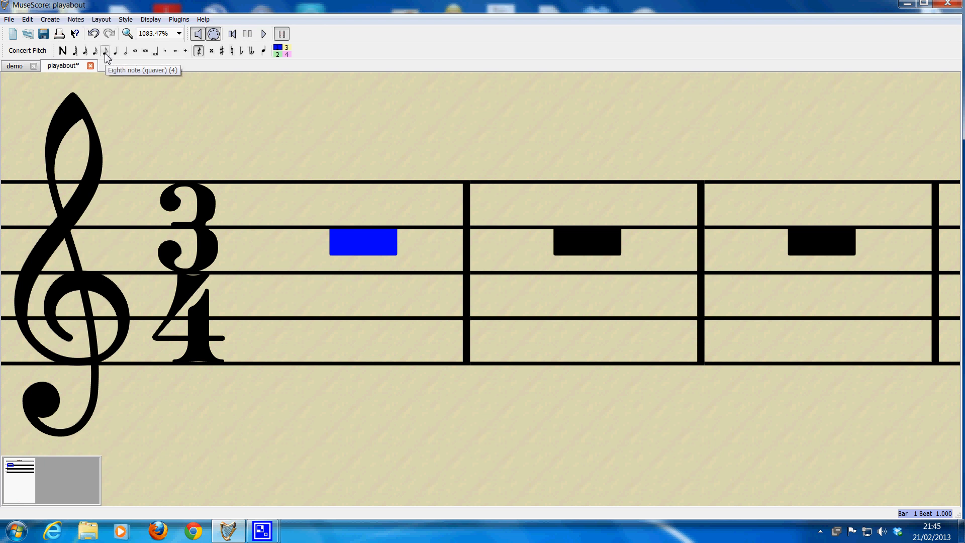
pyautogui.click(115, 54)
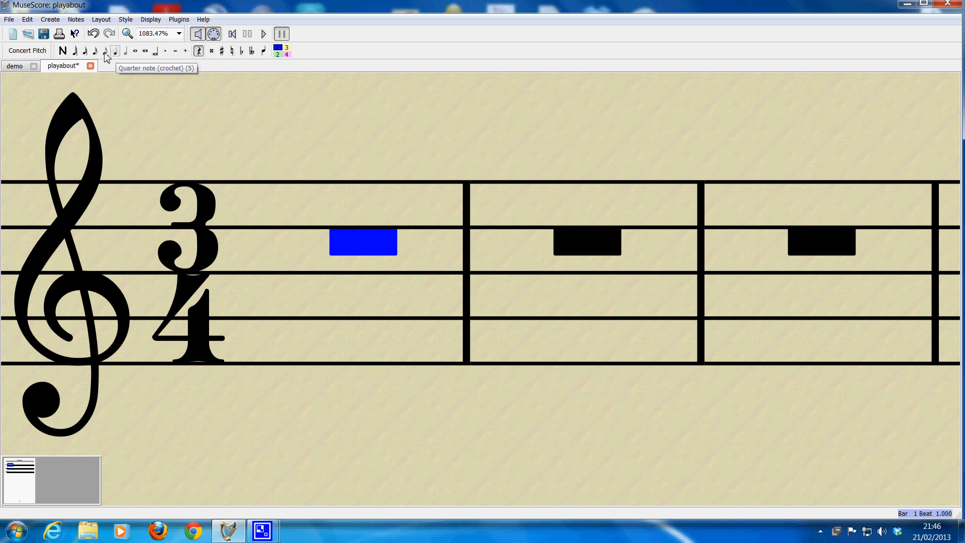
pyautogui.click(105, 54)
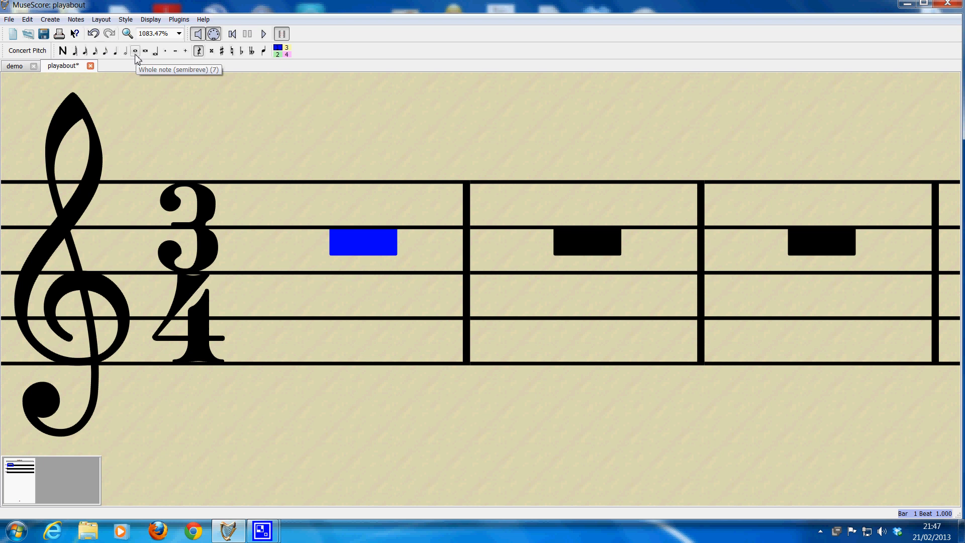
pyautogui.scroll(-1, 308, 282)
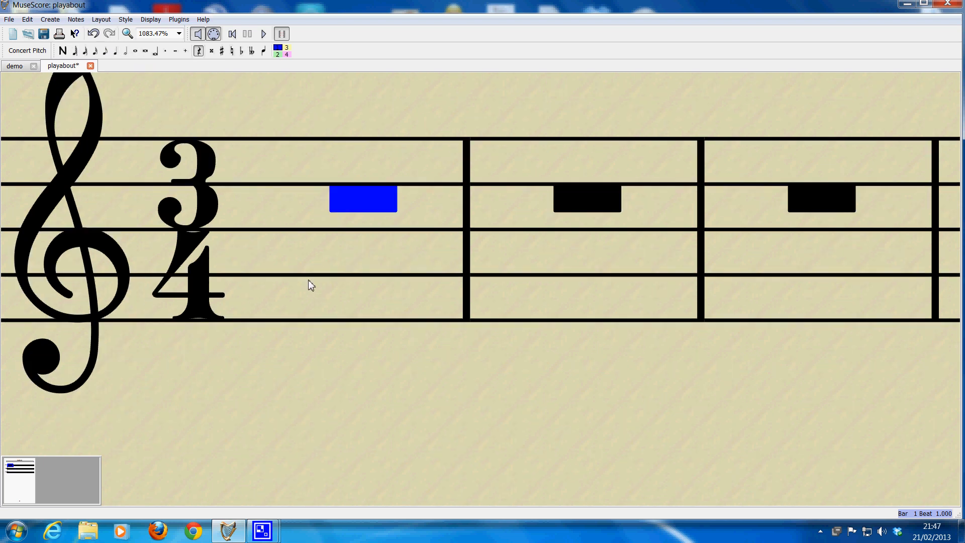
pyautogui.scroll(1, 317, 260)
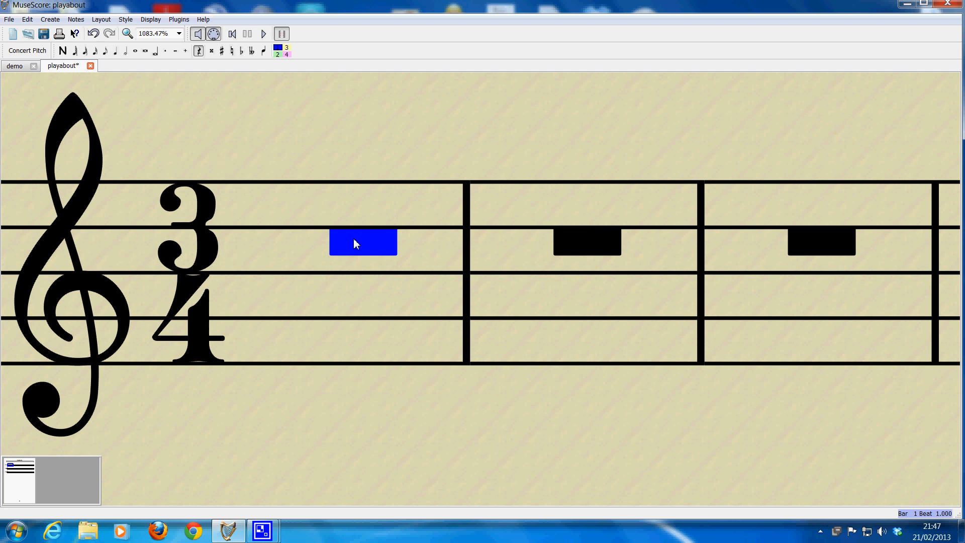
# Step: Split the first bar's rest into three quarter-note rests and select the first of them
pyautogui.click(115, 51)
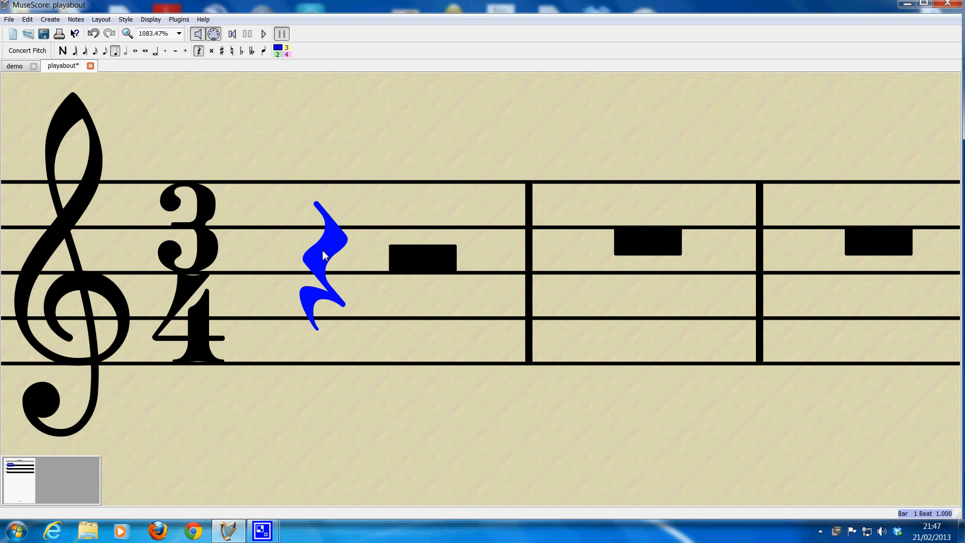
pyautogui.click(422, 256)
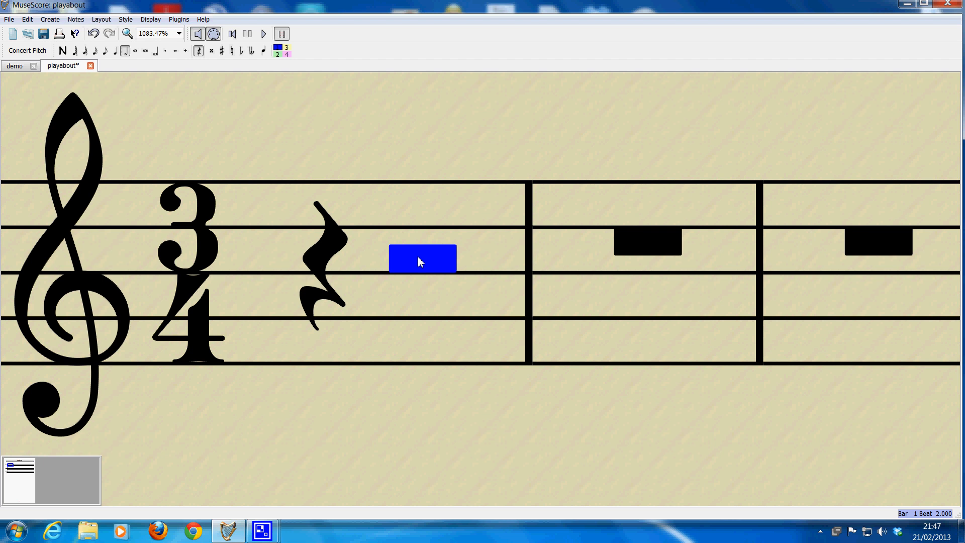
pyautogui.click(115, 52)
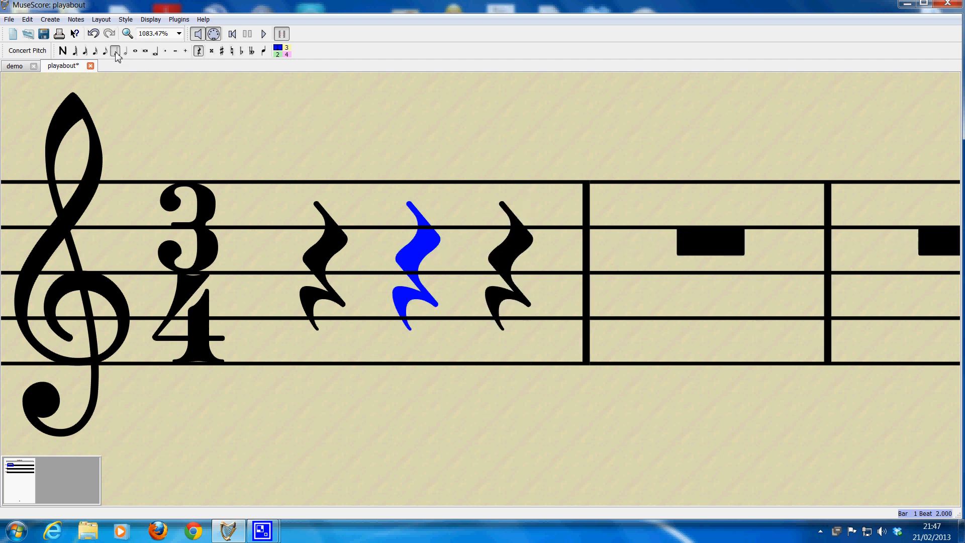
pyautogui.click(330, 254)
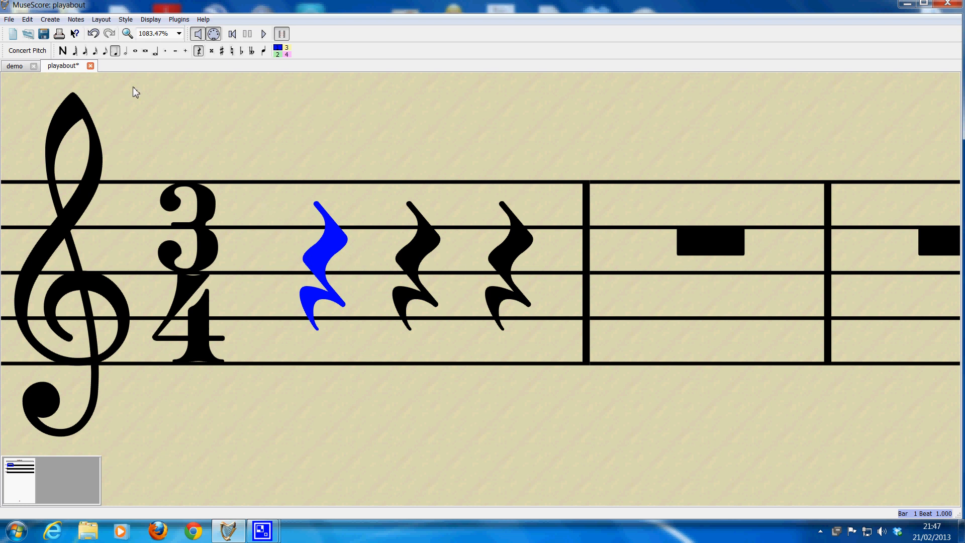
# Step: Enter the quarter notes F, E and D over the three rests in the first bar, finishing note entry
pyautogui.click(64, 53)
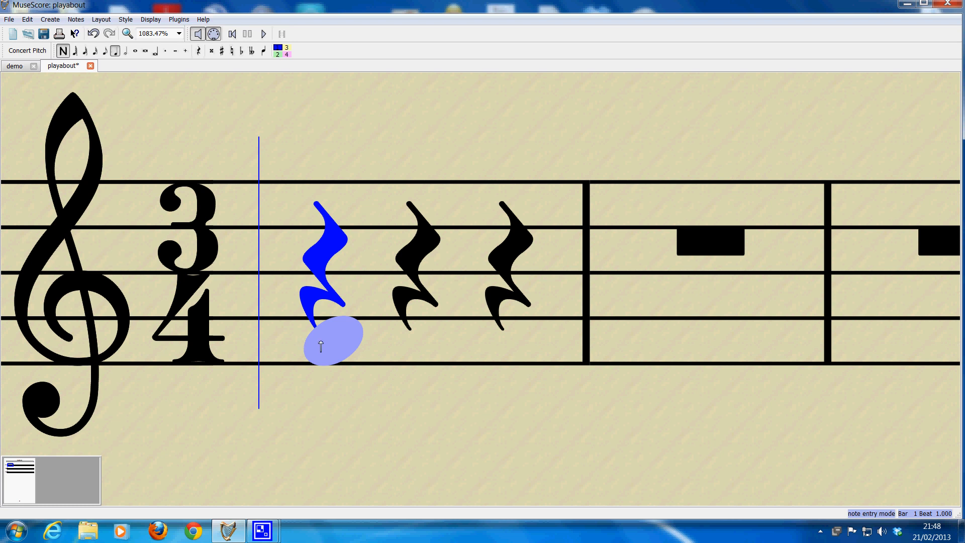
pyautogui.click(320, 346)
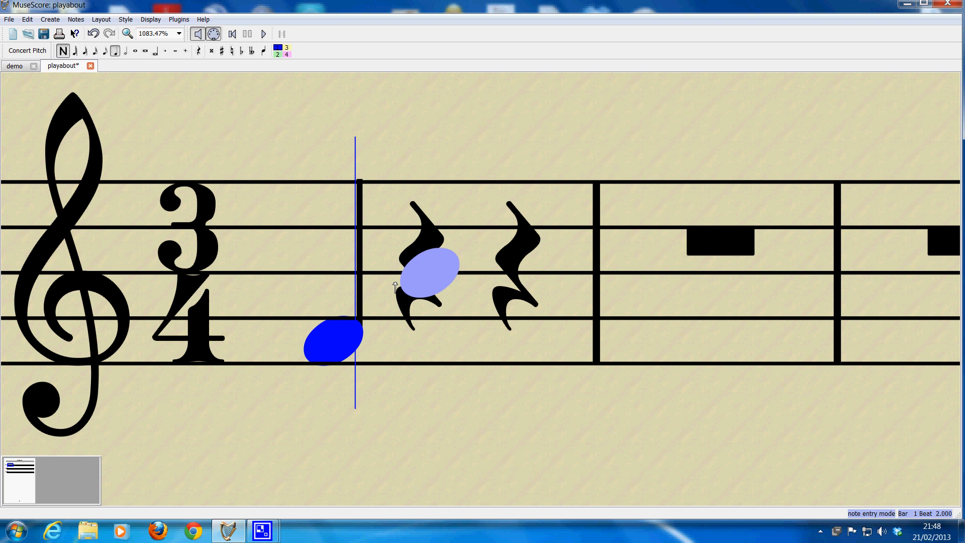
pyautogui.click(412, 365)
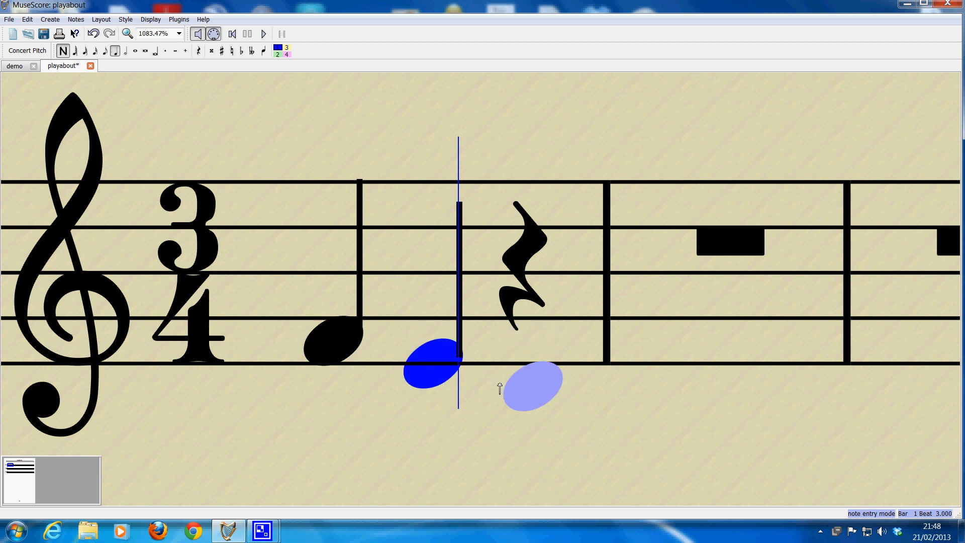
pyautogui.click(518, 389)
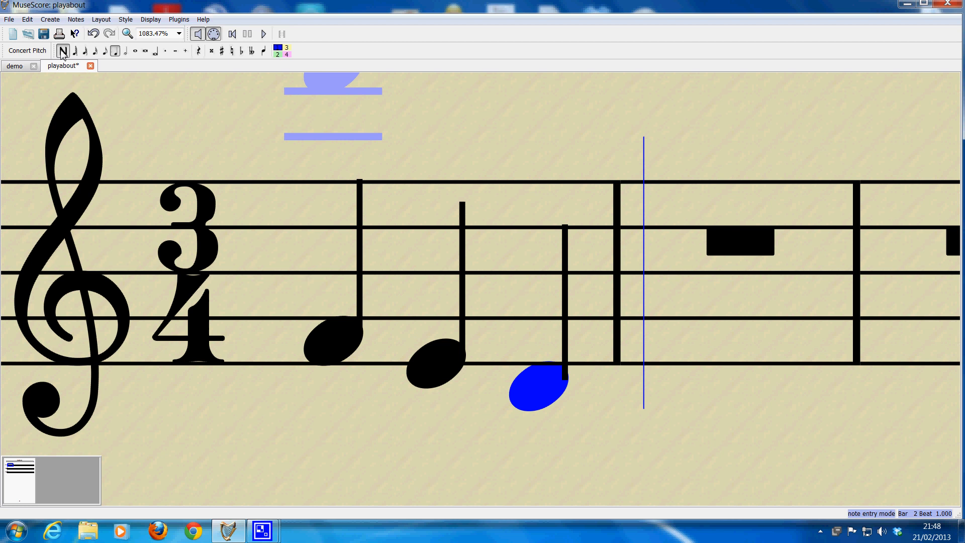
pyautogui.click(63, 51)
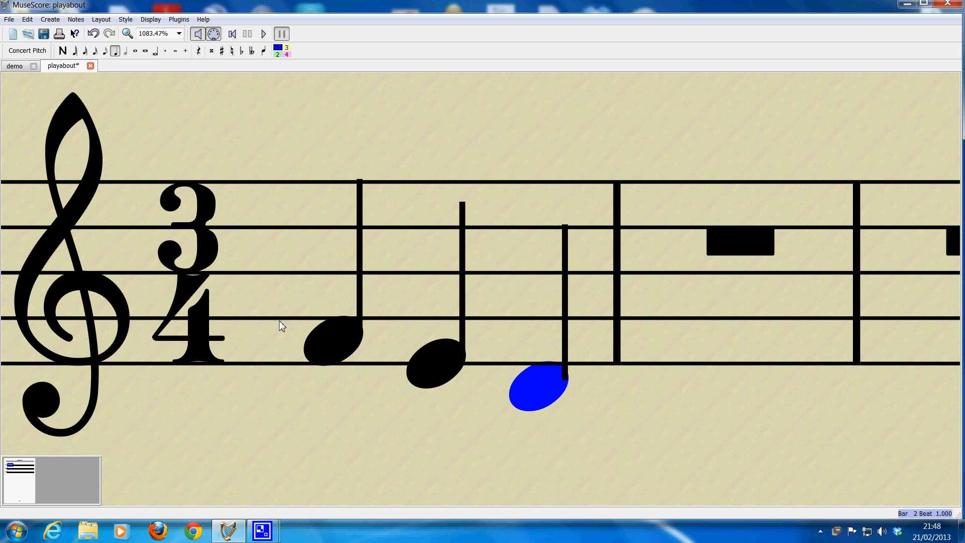
# Step: Play back the first bar from its first note, and stop playback
pyautogui.click(313, 343)
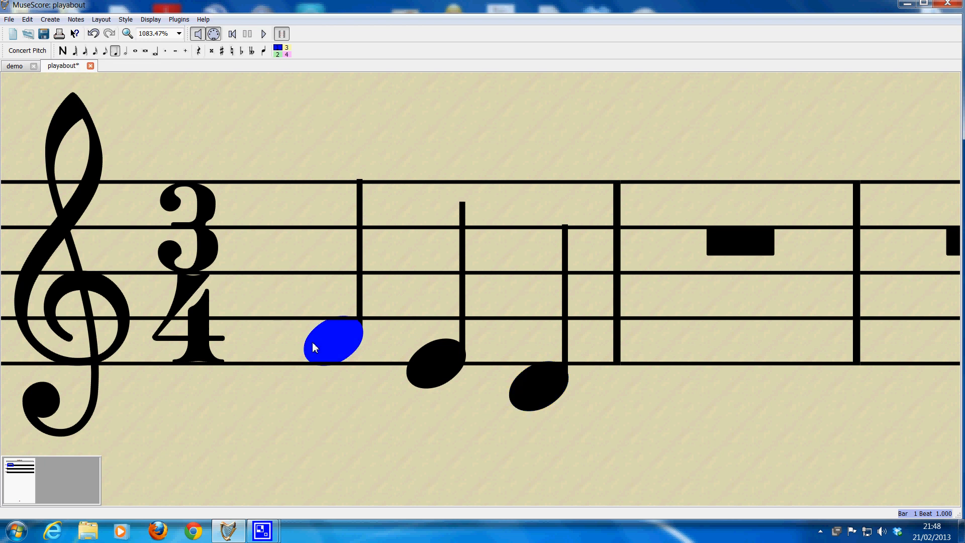
pyautogui.click(263, 34)
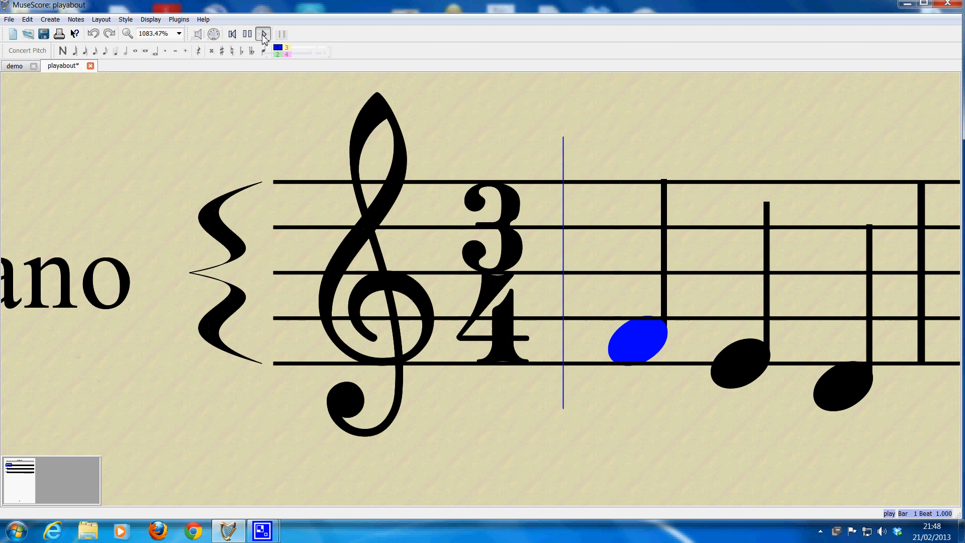
pyautogui.click(263, 34)
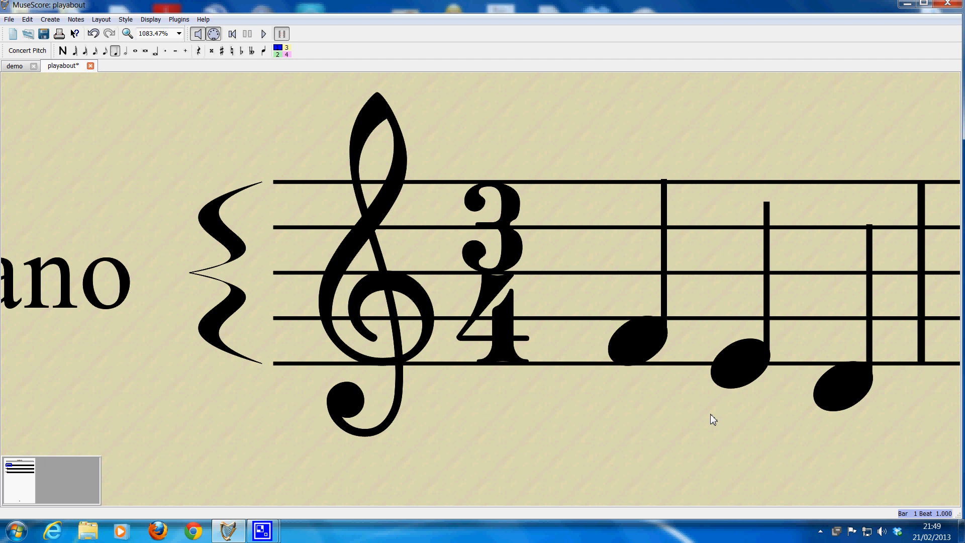
# Step: Select all three notes of the first bar together and lower them by two semitones
pyautogui.moveTo(710, 415); pyautogui.dragTo(353, 382)
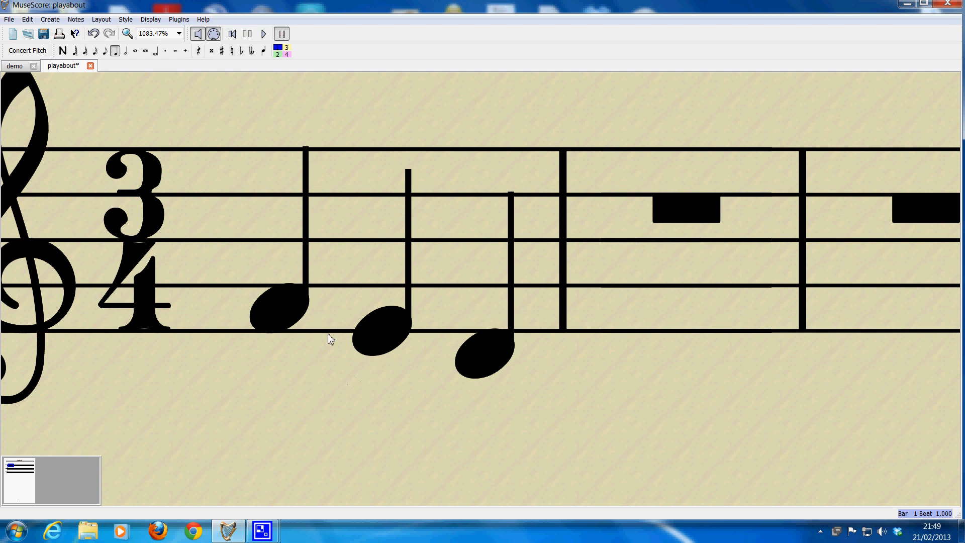
pyautogui.click(281, 313)
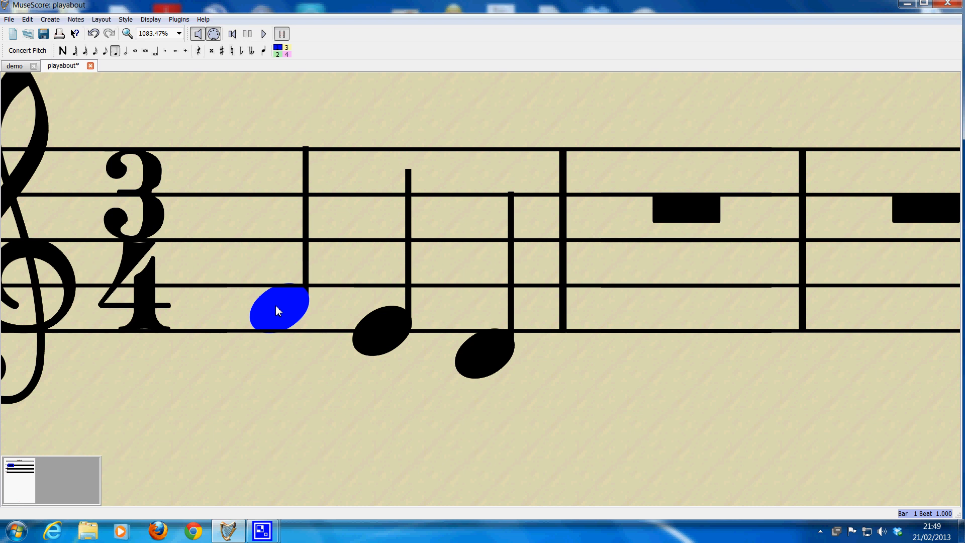
pyautogui.hotkey('shift', 'Right')
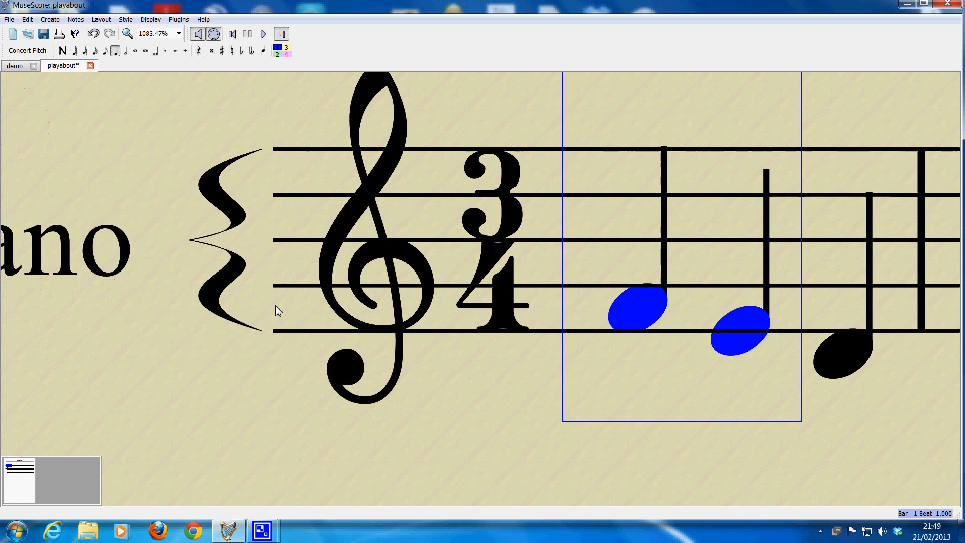
pyautogui.hotkey('shift', 'Right')
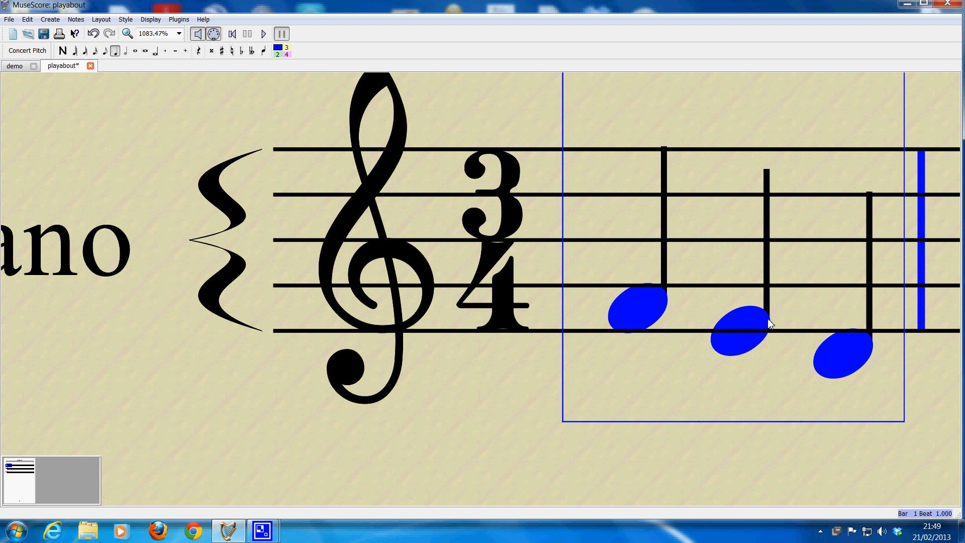
pyautogui.press('Down')
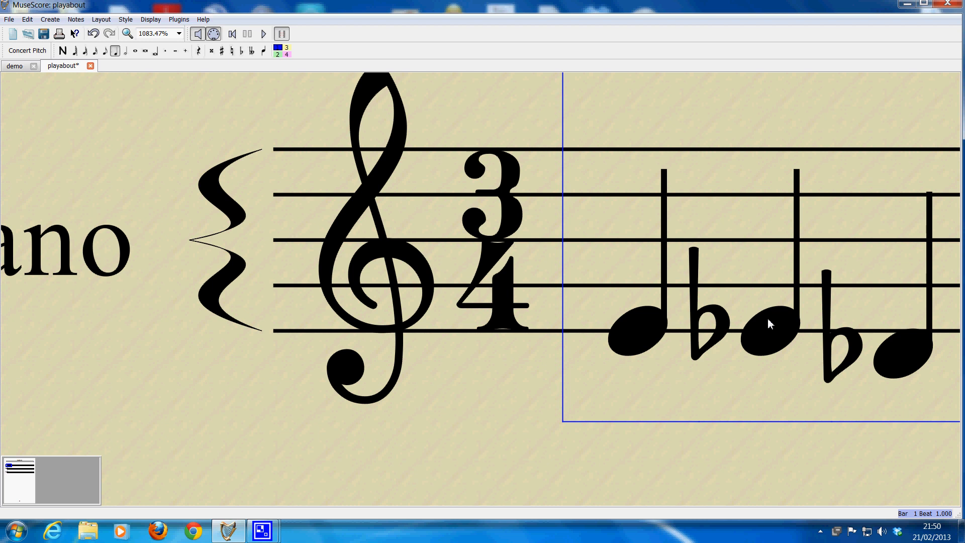
pyautogui.press('Down')
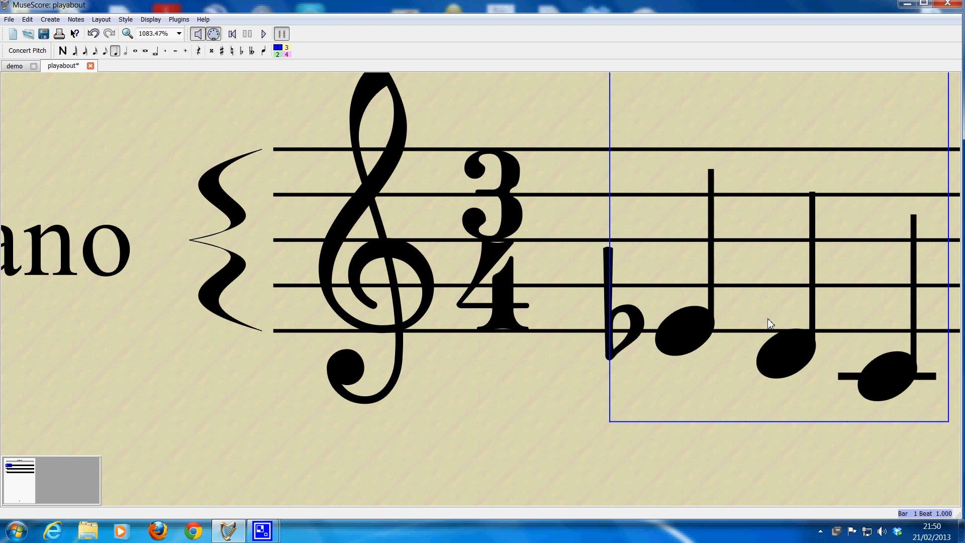
# Step: Check the first bar's notes one by one and raise the first note by a semitone to E natural
pyautogui.click(889, 384)
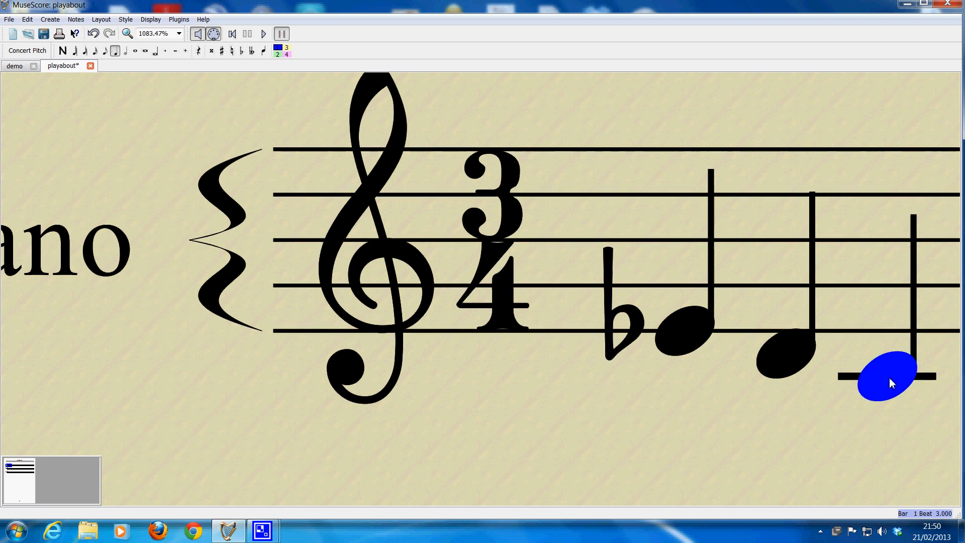
pyautogui.click(787, 358)
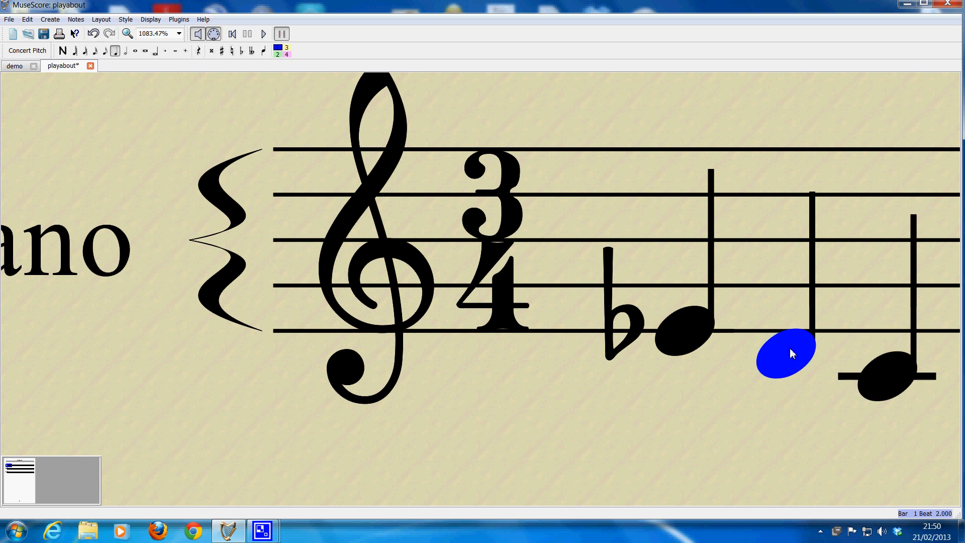
pyautogui.click(674, 336)
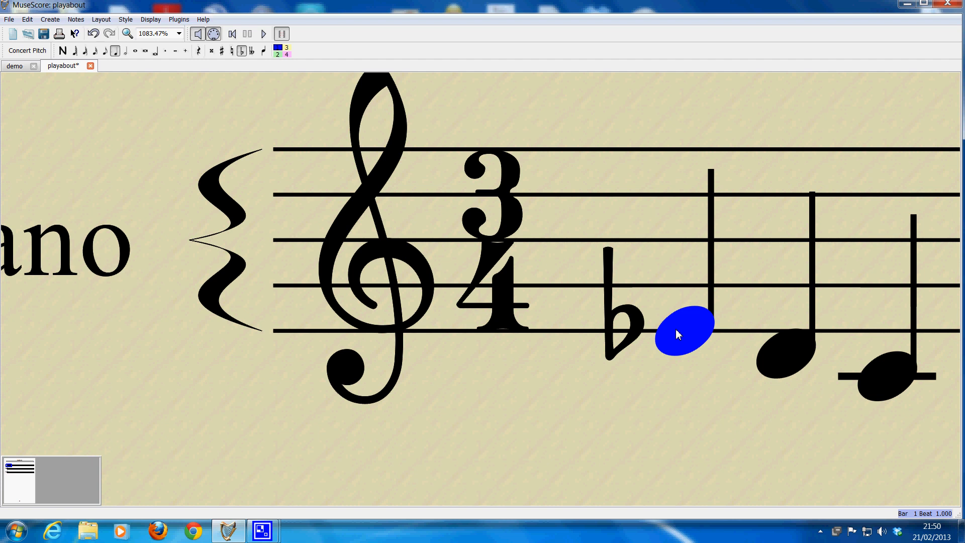
pyautogui.press('Up')
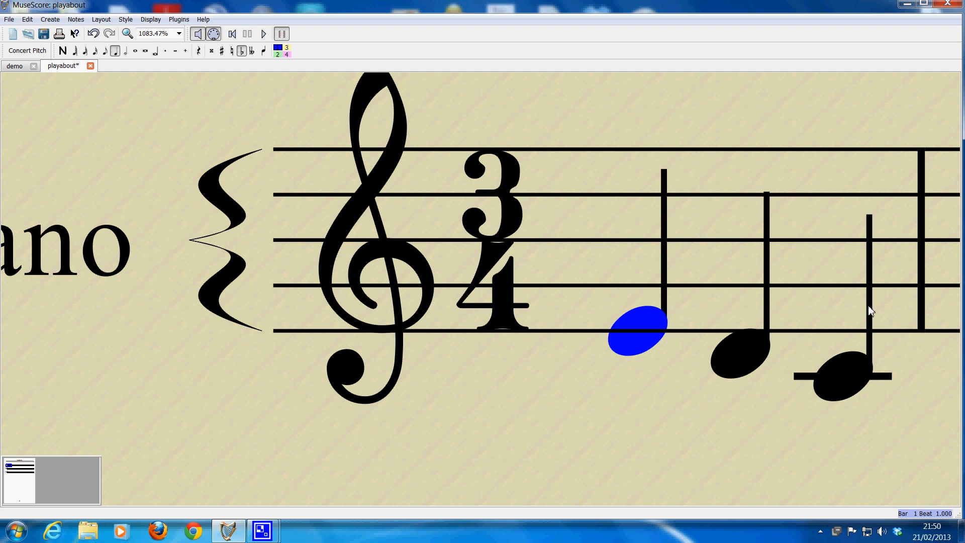
# Step: Split the full-bar rest in the second bar into three quarter-note rests
pyautogui.scroll(-1, 871, 310)
pyautogui.scroll(-2, 871, 310)
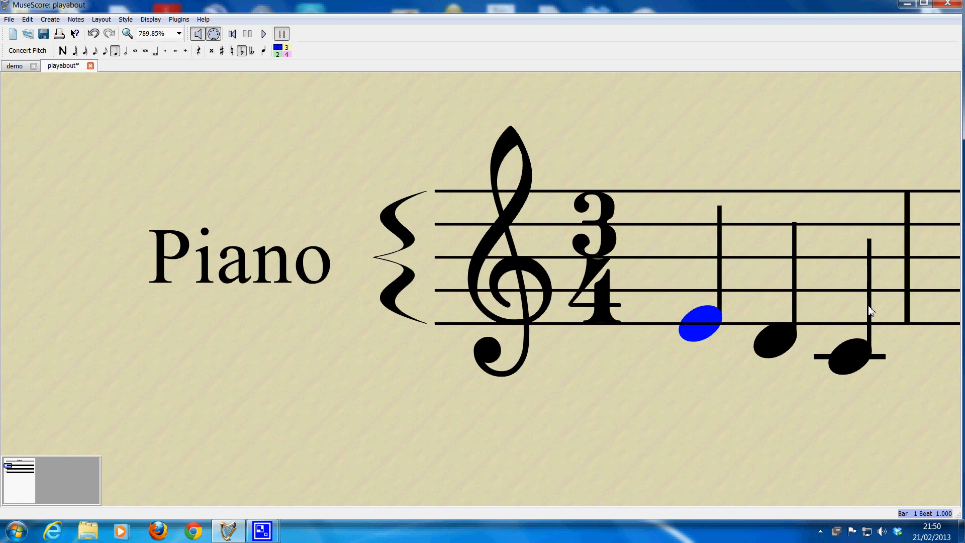
pyautogui.click(916, 333)
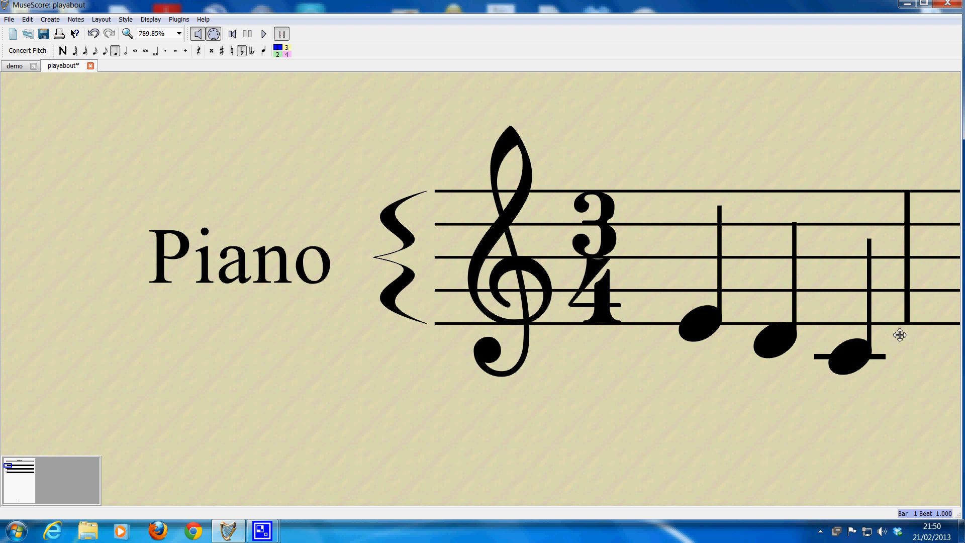
pyautogui.moveTo(900, 335); pyautogui.dragTo(416, 332)
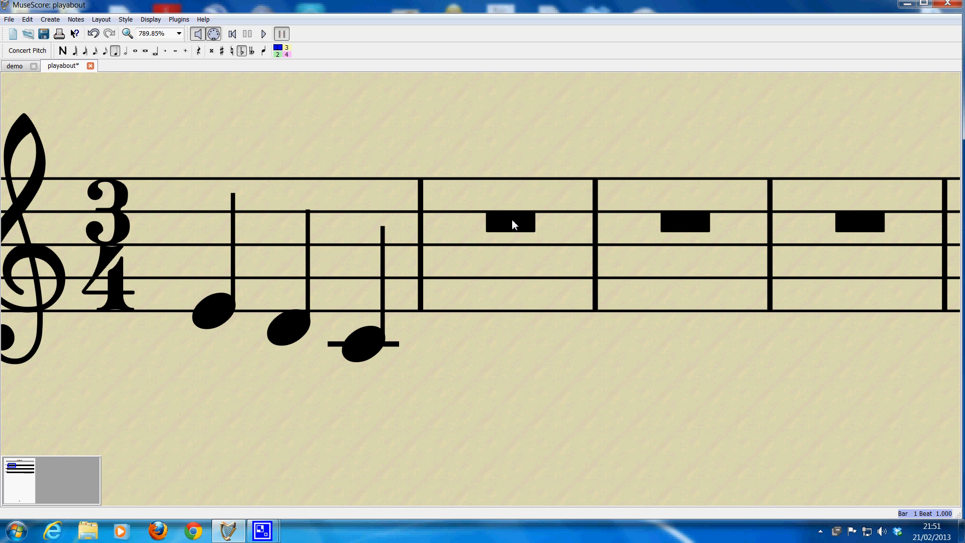
pyautogui.click(513, 223)
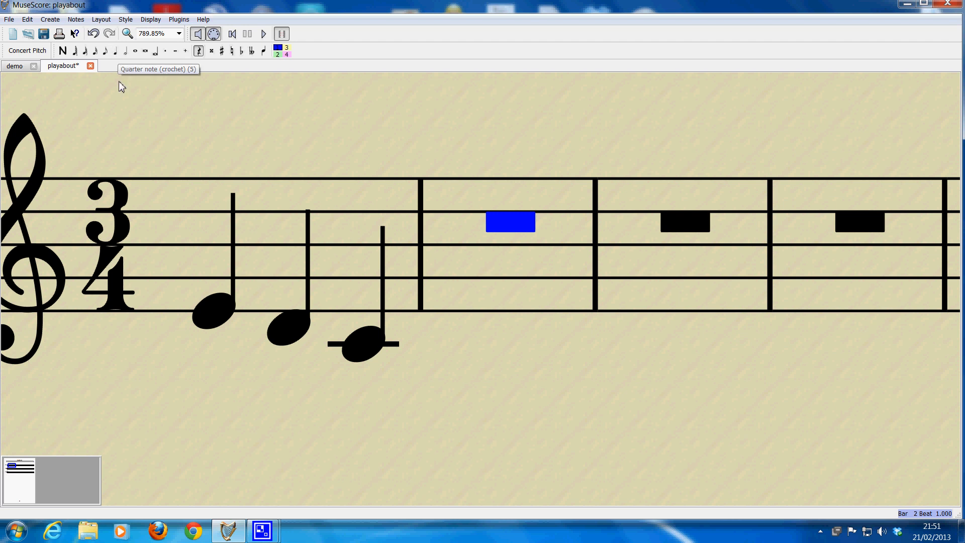
pyautogui.click(115, 52)
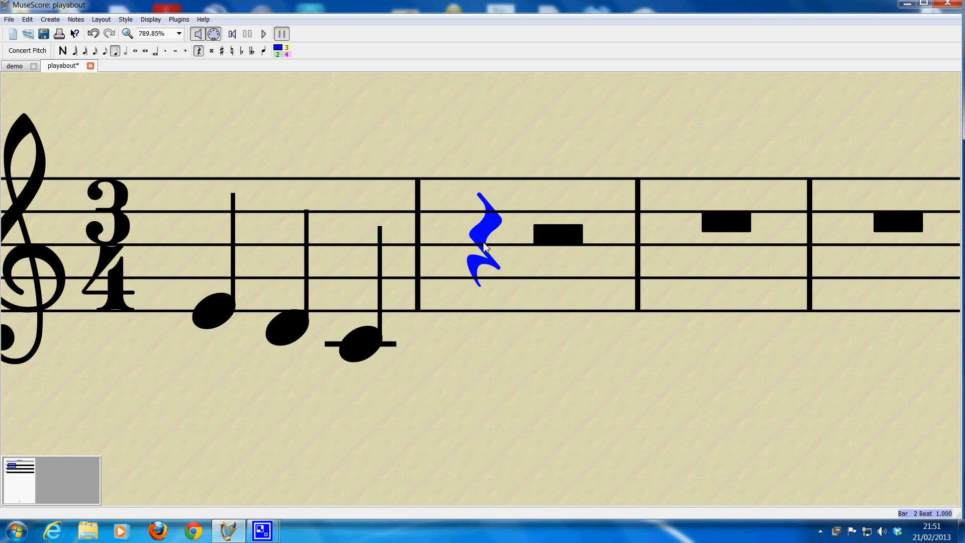
pyautogui.click(556, 236)
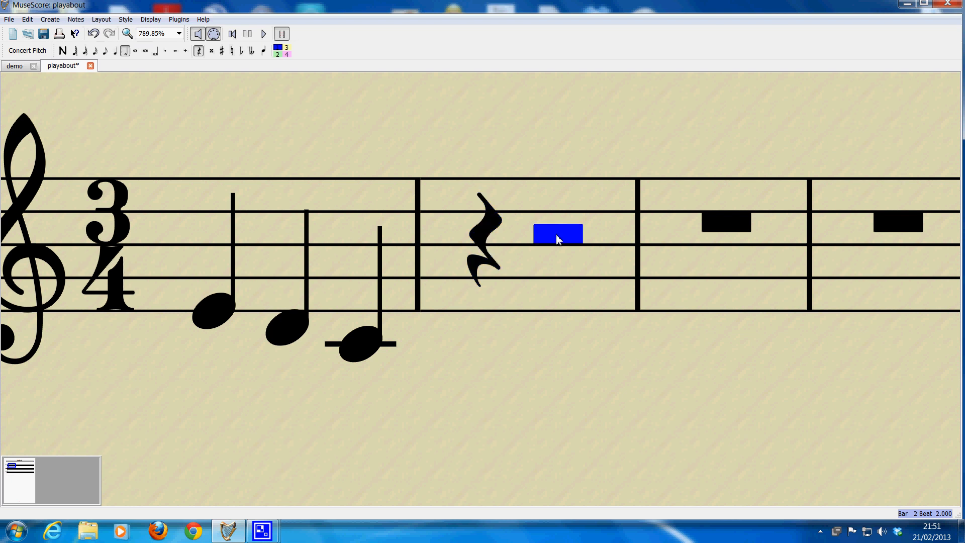
pyautogui.click(116, 51)
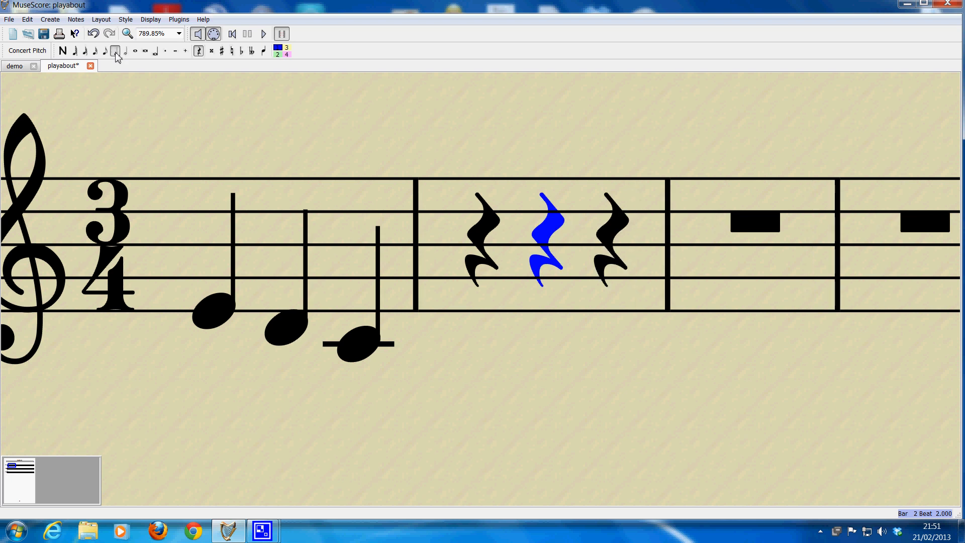
# Step: Enter the quarter notes D, F and A over the second bar's rests, starting from the first rest, and finish note entry
pyautogui.click(478, 242)
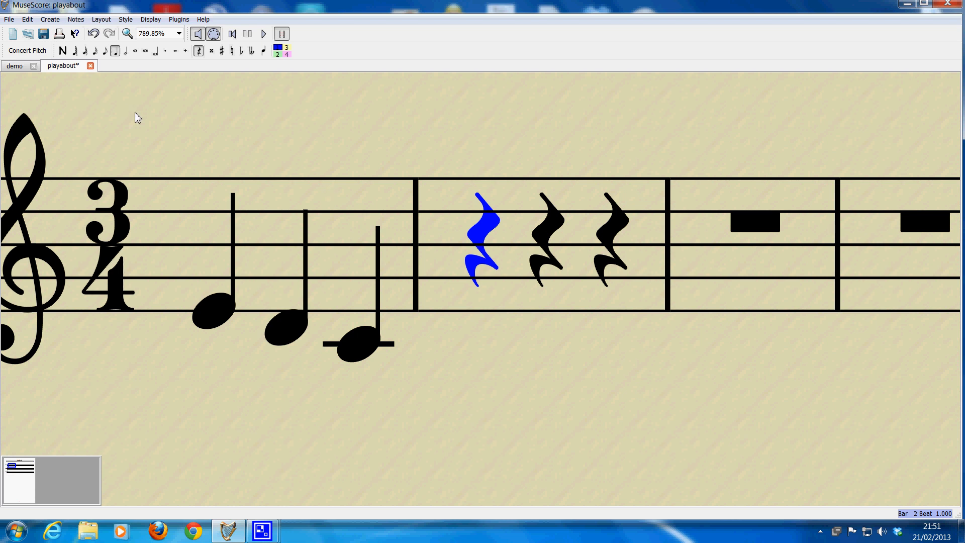
pyautogui.click(63, 51)
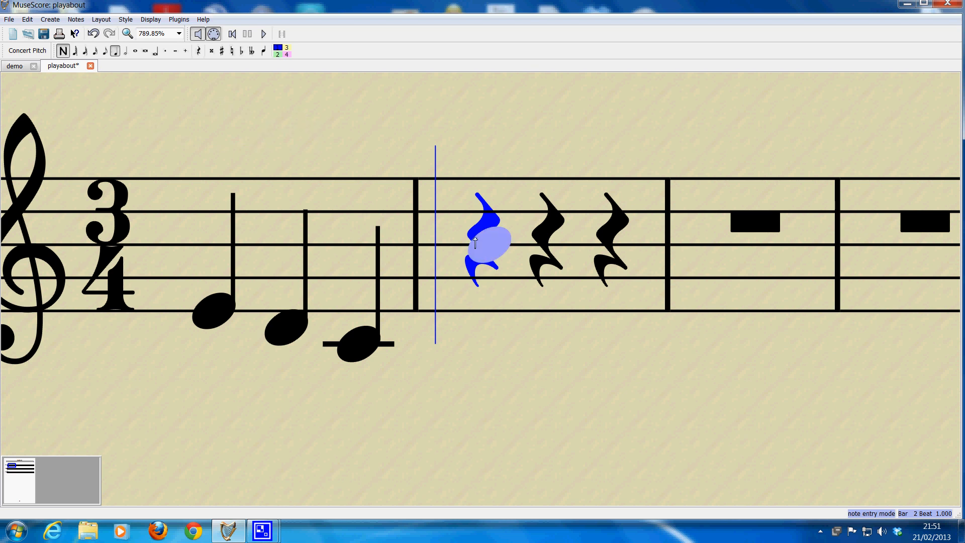
pyautogui.click(483, 329)
pyautogui.click(558, 292)
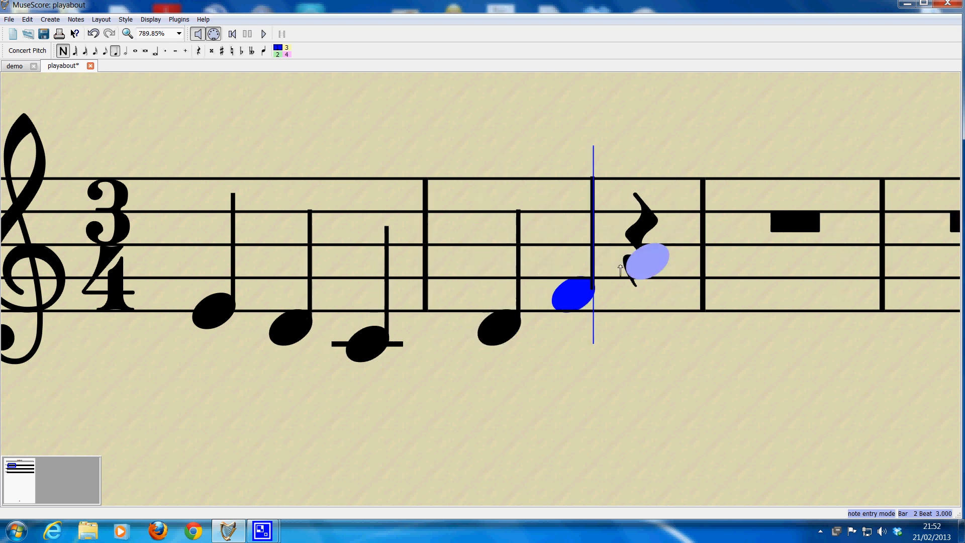
pyautogui.click(620, 269)
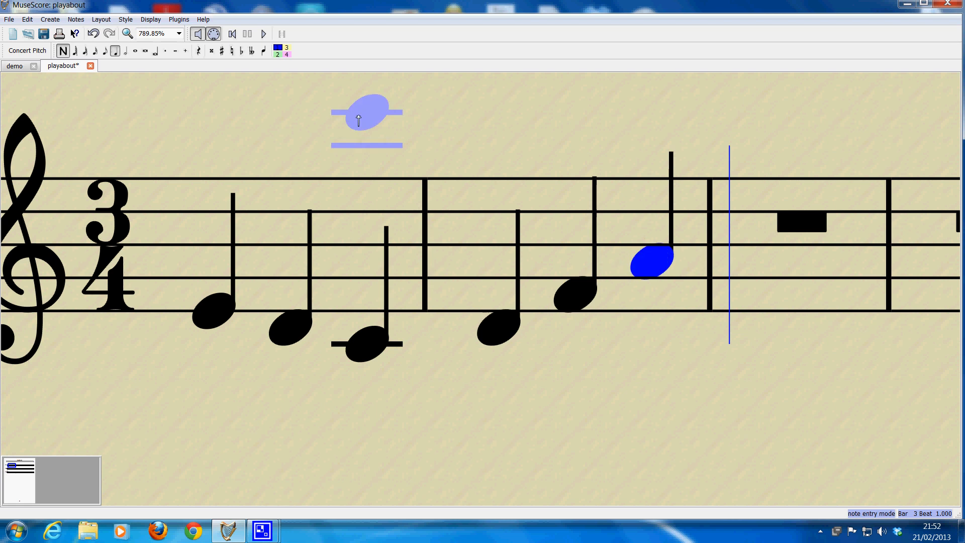
pyautogui.click(63, 51)
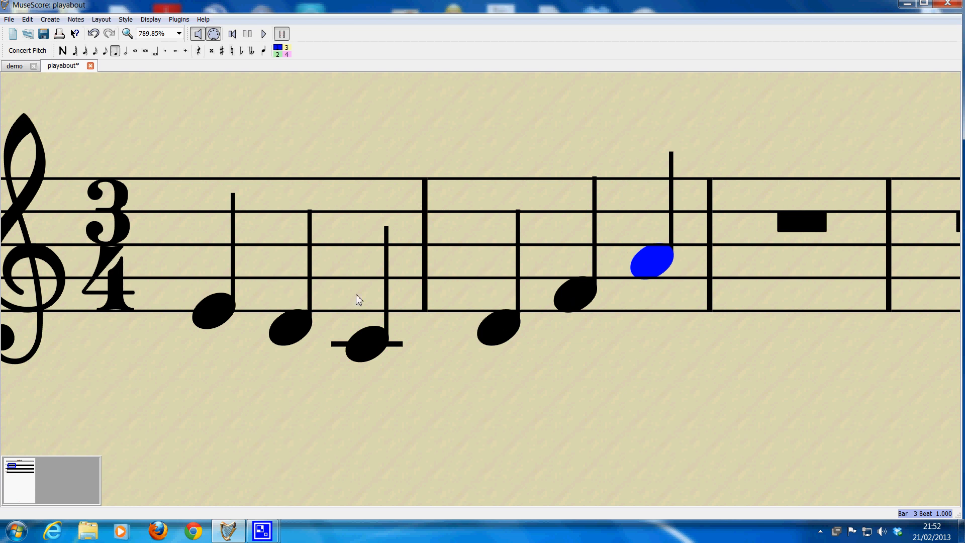
# Step: Play back the first two bars from the first note, and stop playback
pyautogui.click(218, 316)
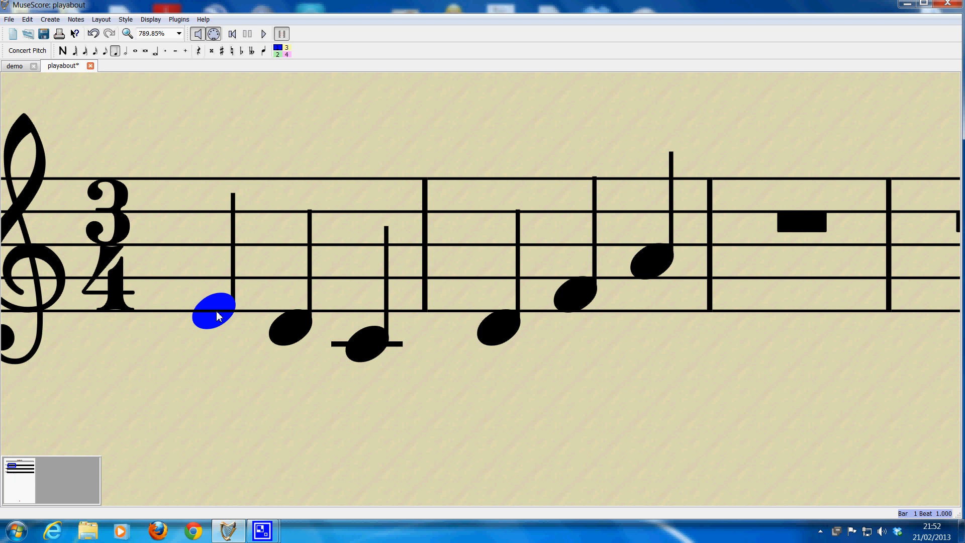
pyautogui.click(264, 34)
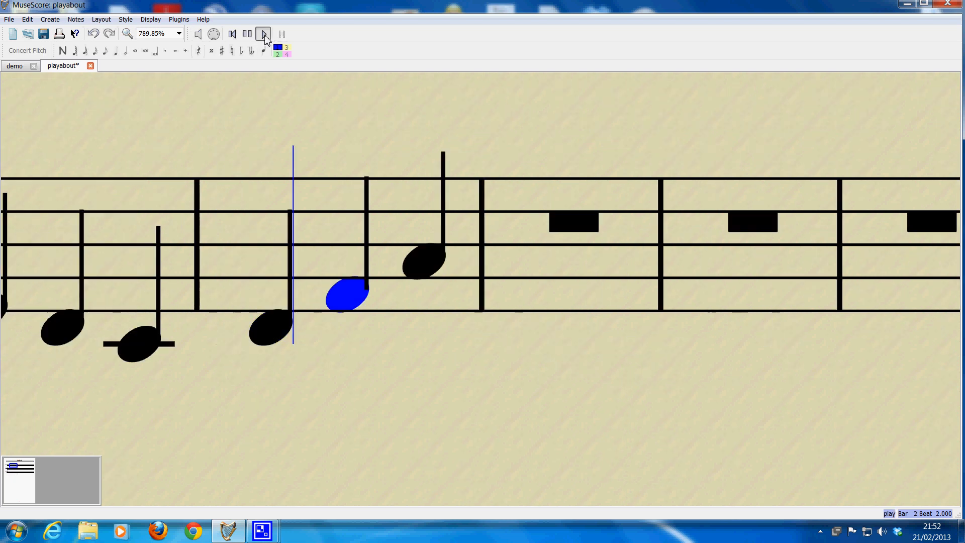
pyautogui.click(264, 34)
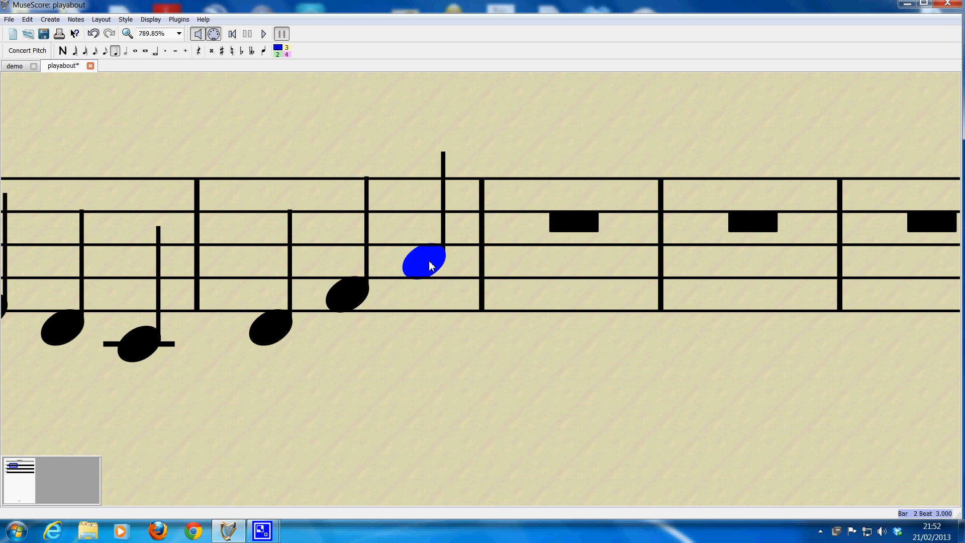
# Step: Lower the third note of the second bar to the D just below the staff
pyautogui.press('Down')
pyautogui.press('Down')
pyautogui.press('Down')
pyautogui.press('Down')
pyautogui.press('Down')
pyautogui.press('Down')
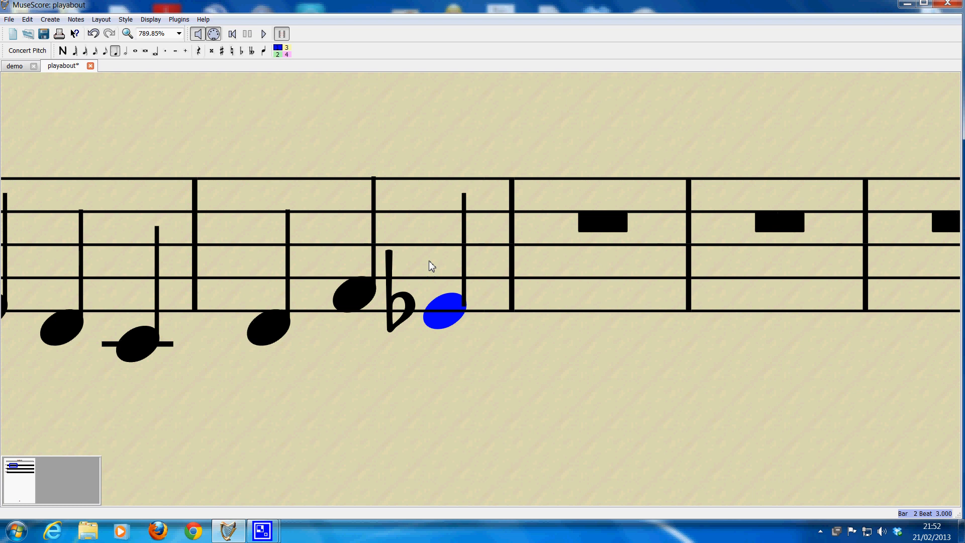
pyautogui.press('Down')
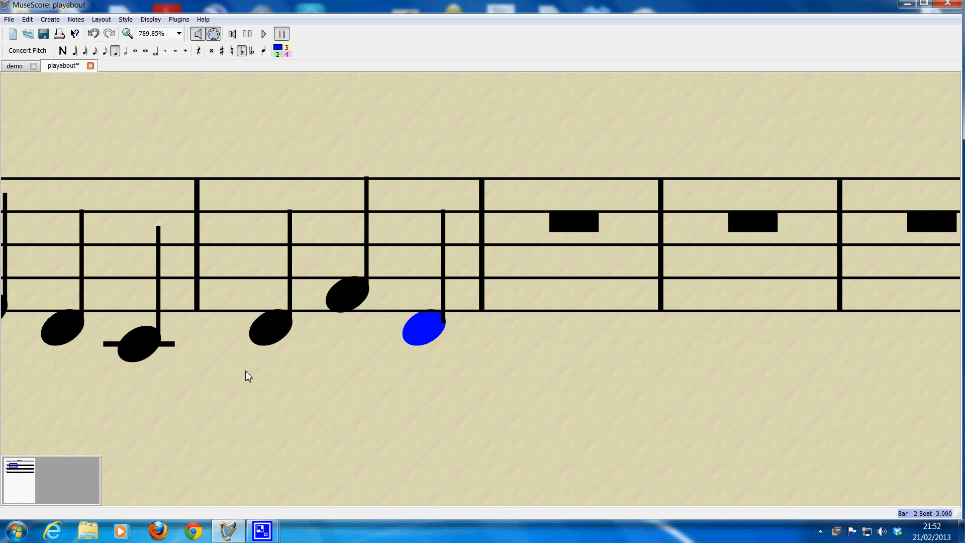
# Step: Shorten the second note of the first bar to an eighth note
pyautogui.press('Escape')
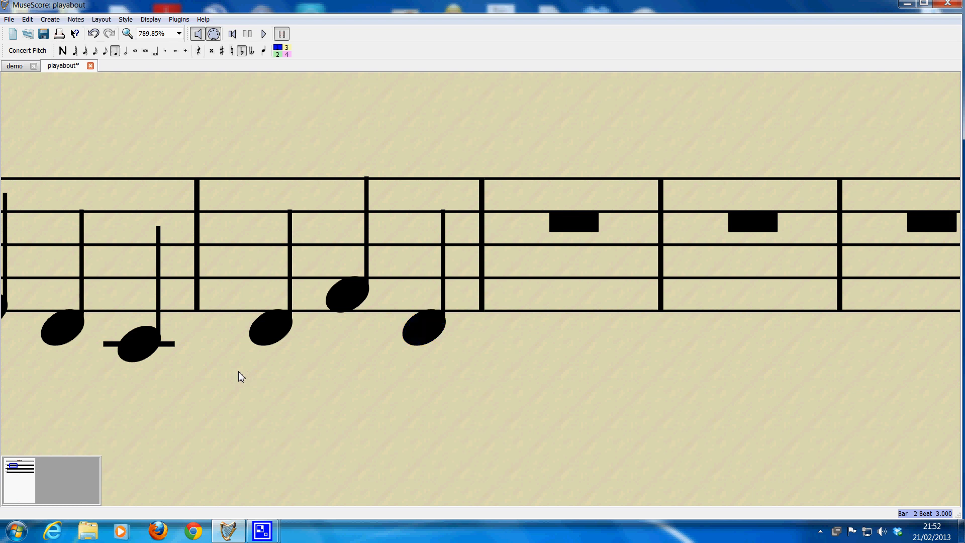
pyautogui.moveTo(239, 372)
pyautogui.mouseDown()
pyautogui.moveTo(310, 392)
pyautogui.moveTo(394, 372)
pyautogui.mouseUp()
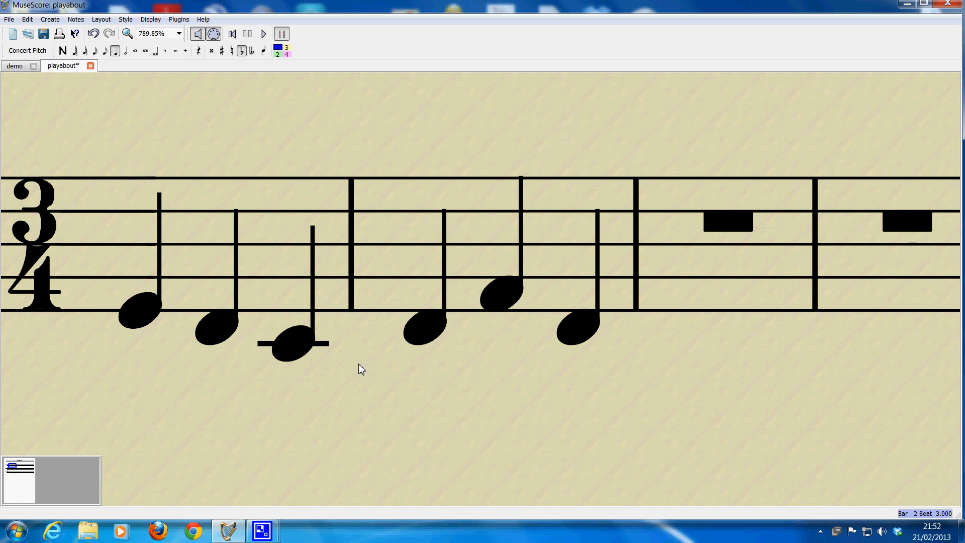
pyautogui.click(215, 331)
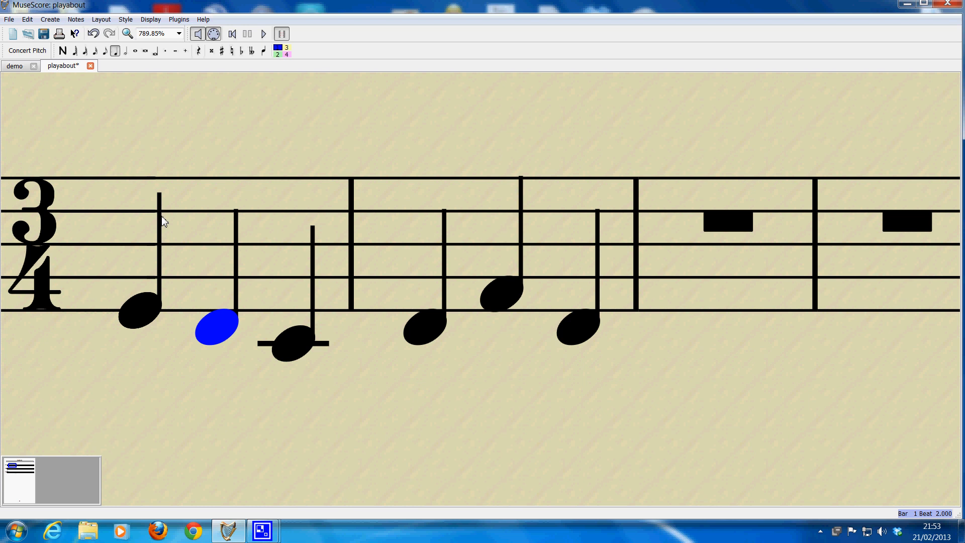
pyautogui.click(106, 55)
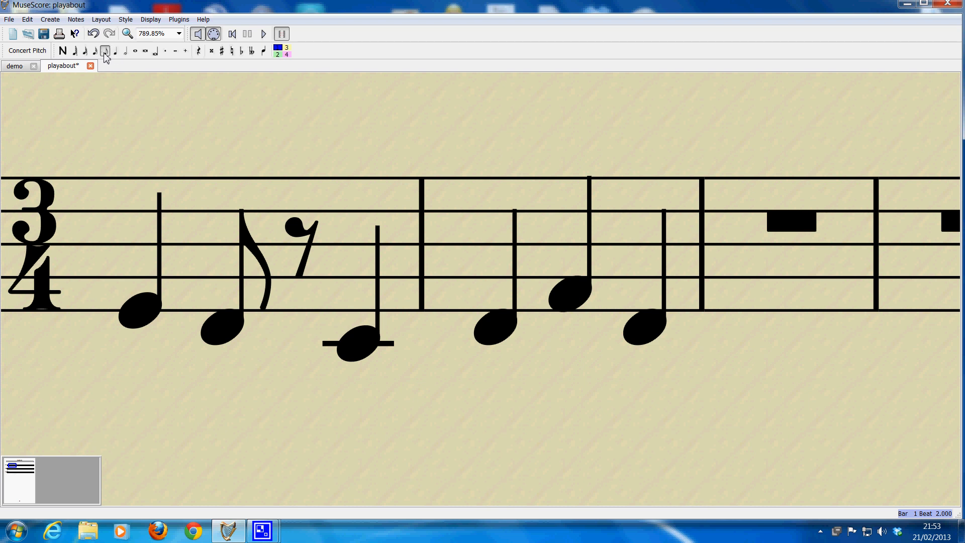
# Step: Check the first bar's eighth note and the rest after it, and play back the score from the first note
pyautogui.click(227, 332)
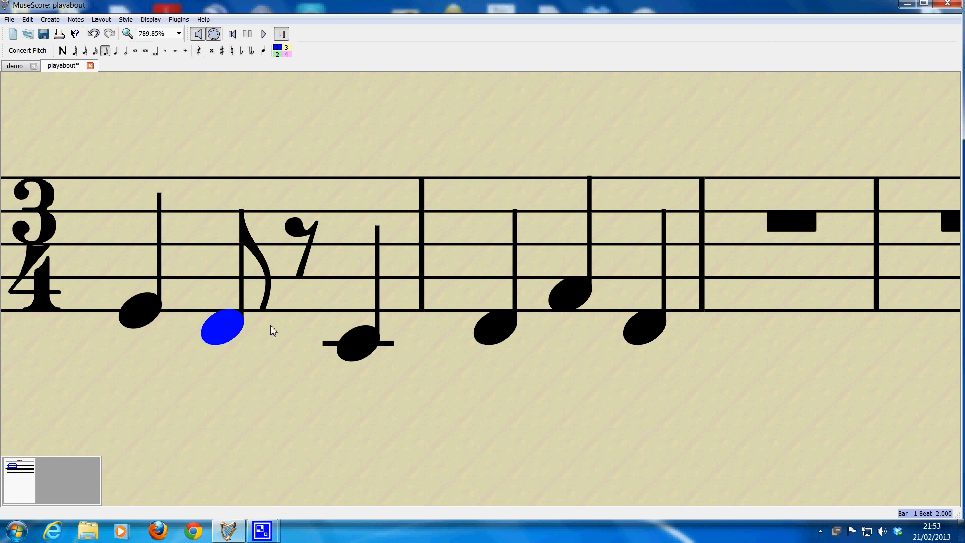
pyautogui.click(303, 232)
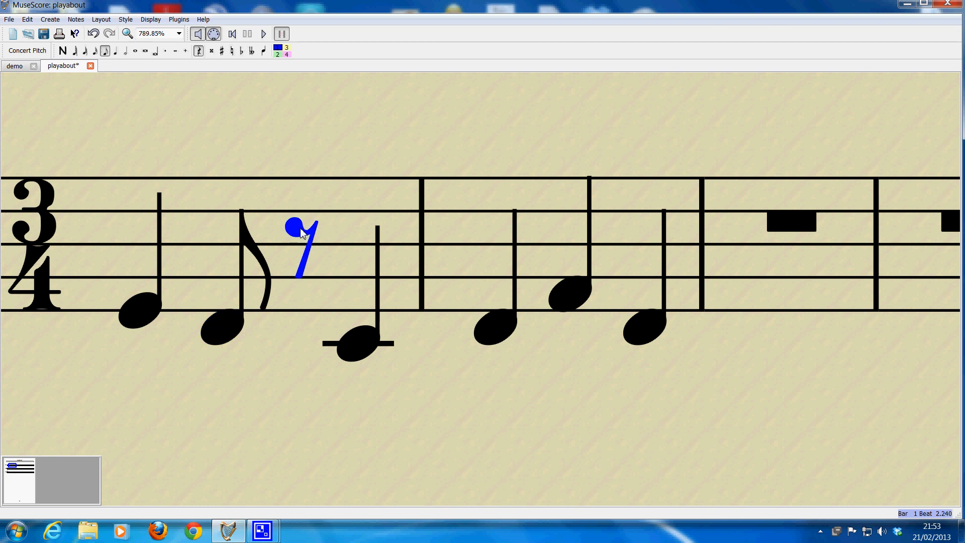
pyautogui.click(143, 308)
pyautogui.click(216, 327)
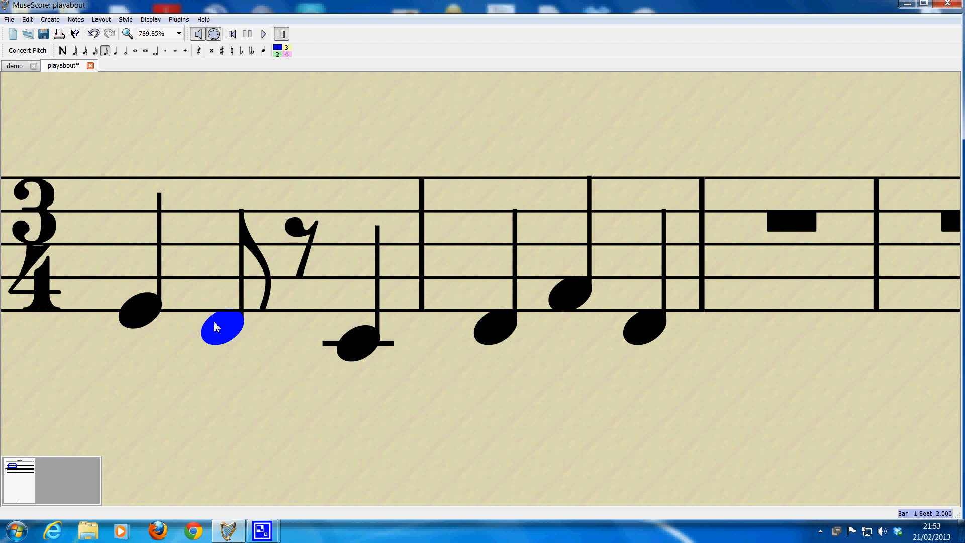
pyautogui.click(302, 233)
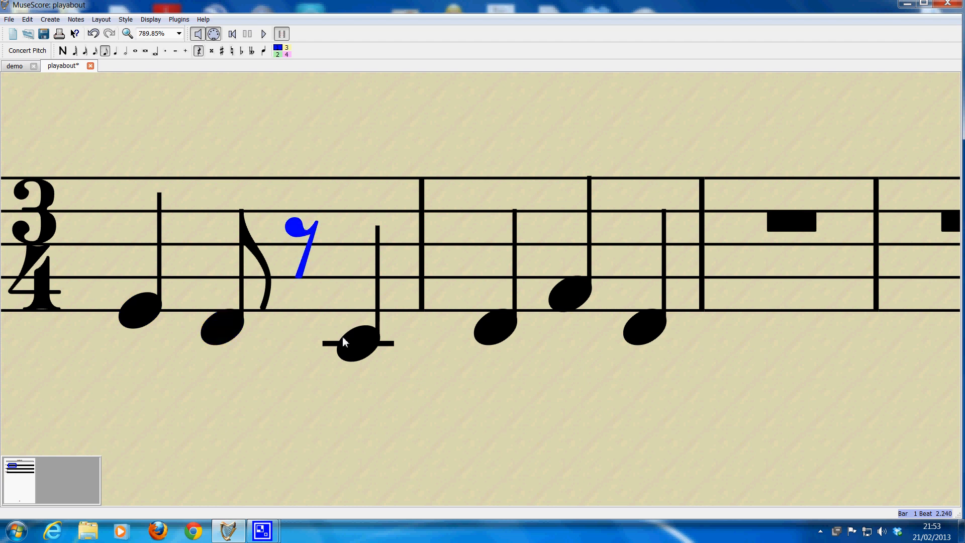
pyautogui.click(360, 348)
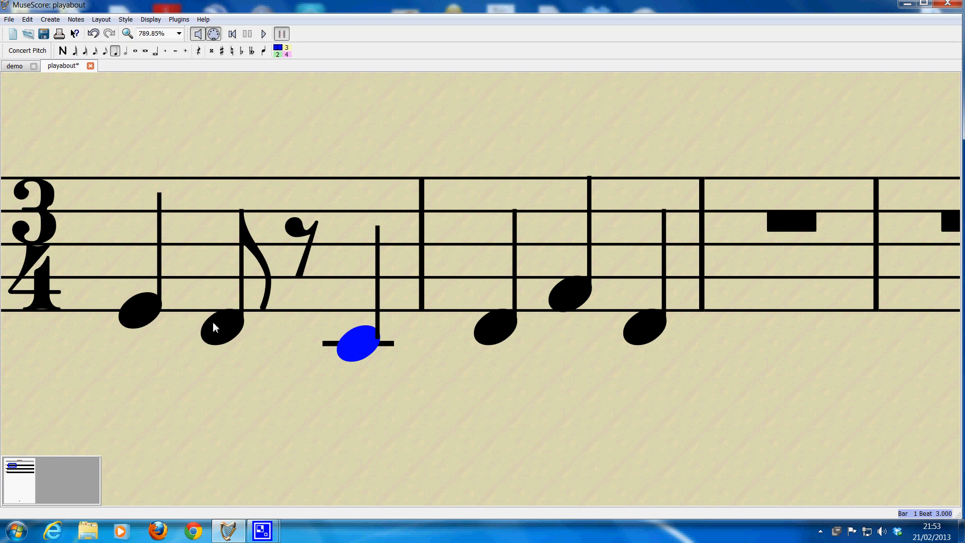
pyautogui.click(140, 316)
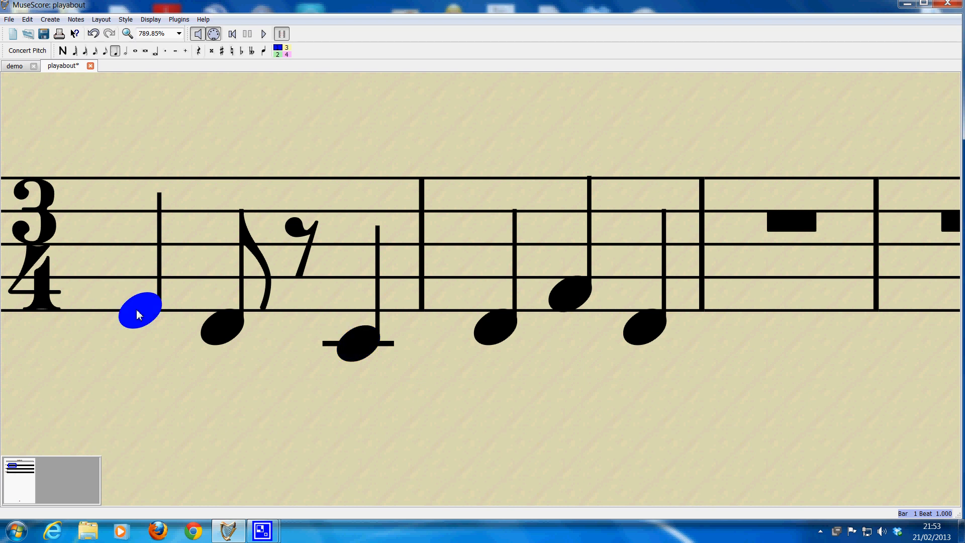
pyautogui.click(263, 34)
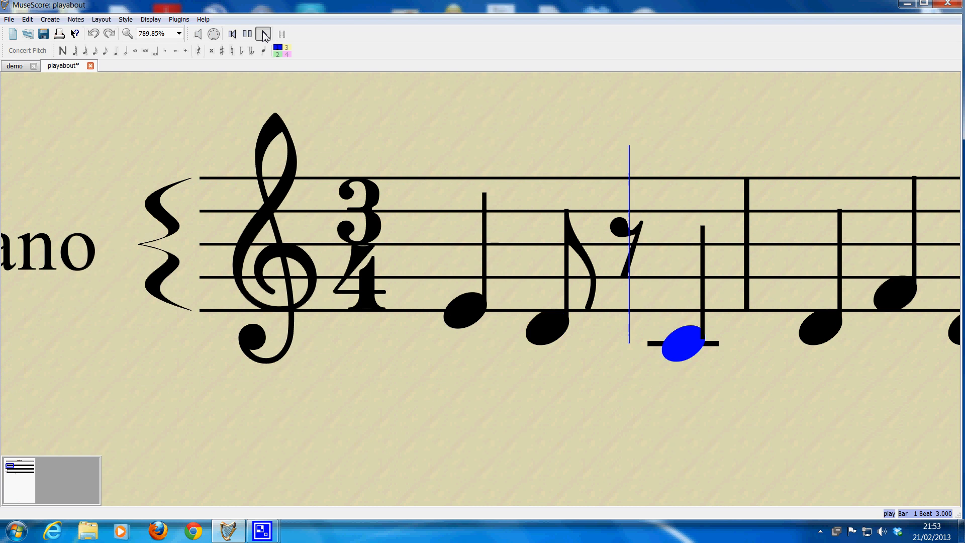
pyautogui.click(263, 34)
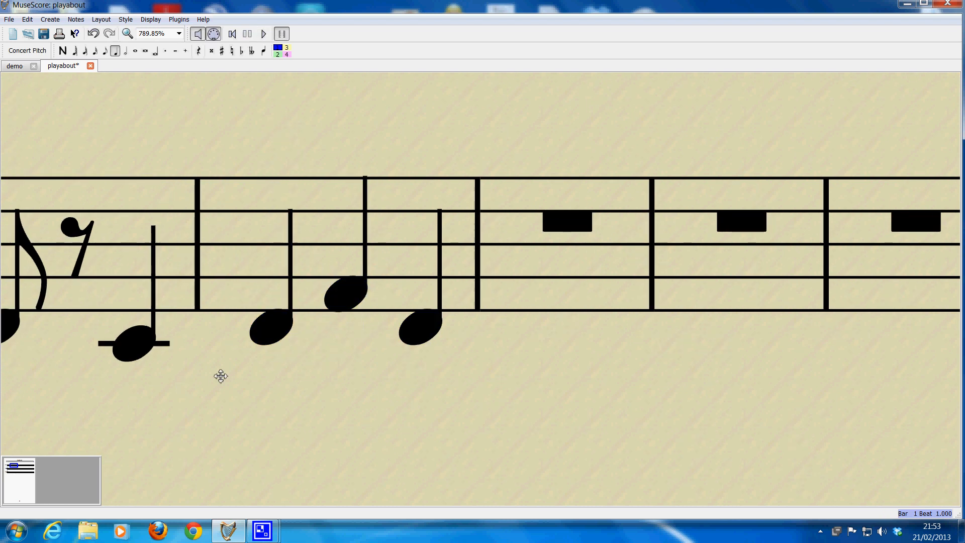
# Step: Delete all three notes of the second bar
pyautogui.moveTo(220, 377)
pyautogui.mouseDown()
pyautogui.moveTo(429, 370)
pyautogui.moveTo(449, 385)
pyautogui.mouseUp()
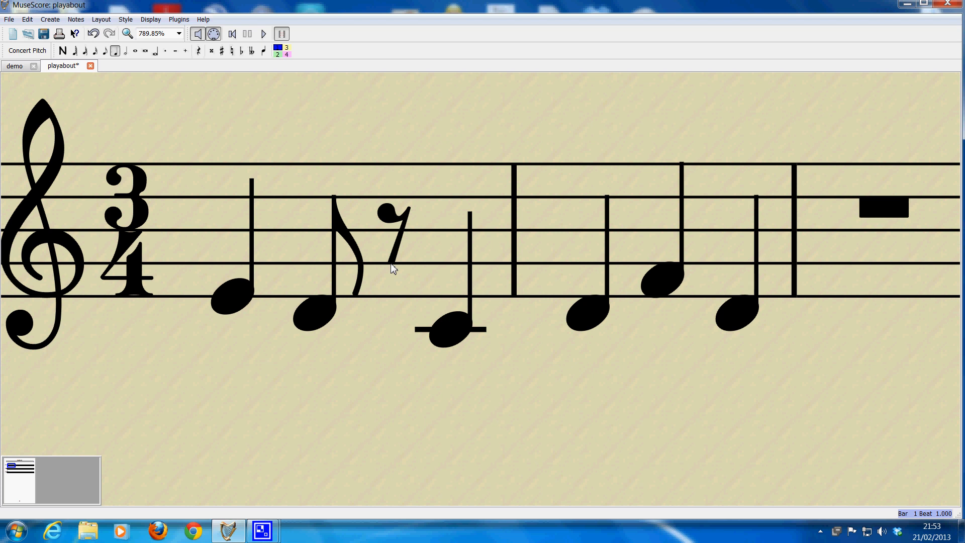
pyautogui.click(592, 316)
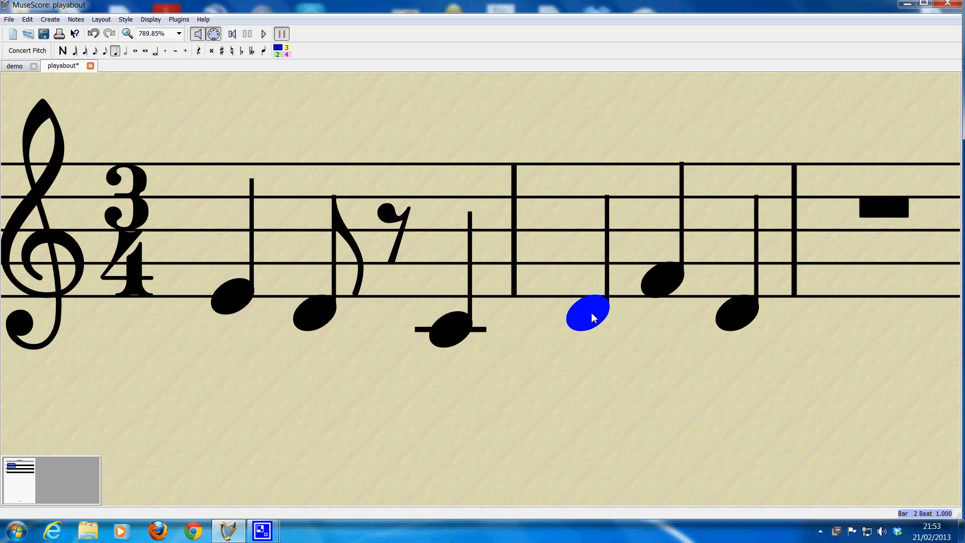
pyautogui.press('Right')
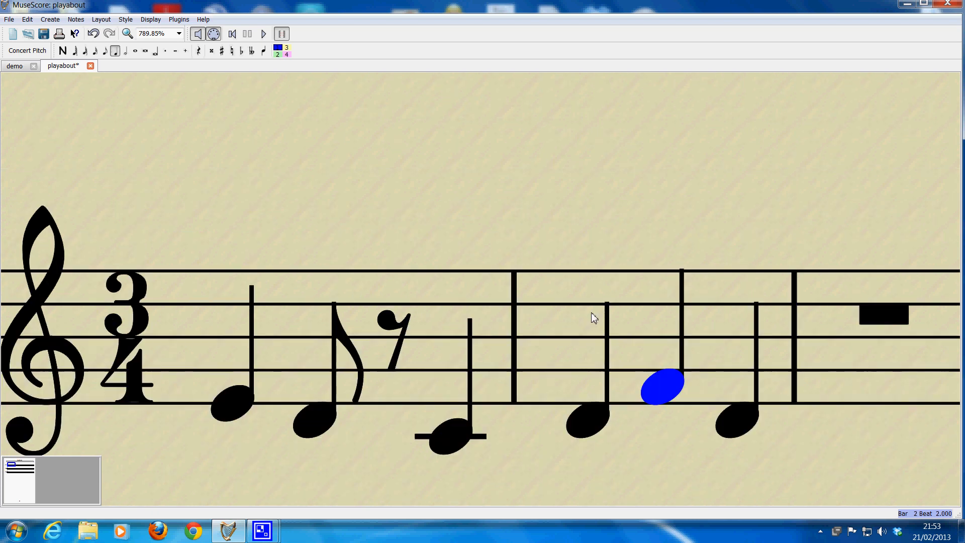
pyautogui.press('Left')
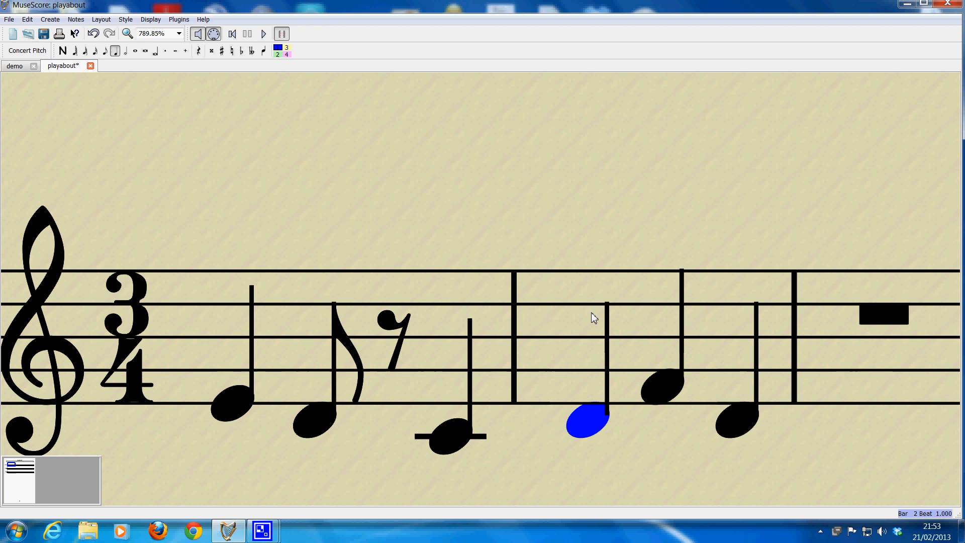
pyautogui.hotkey('shift', 'Right')
pyautogui.hotkey('shift', 'Right')
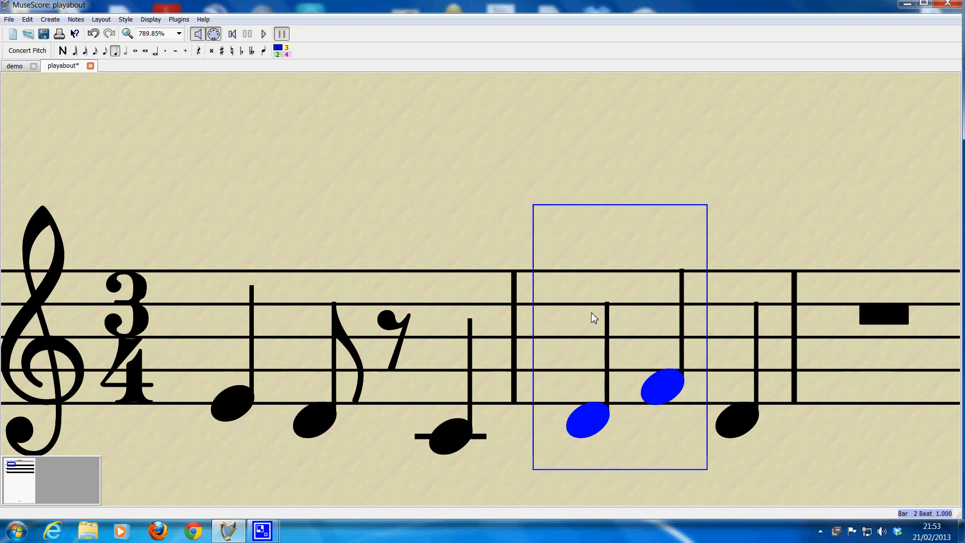
pyautogui.press('Delete')
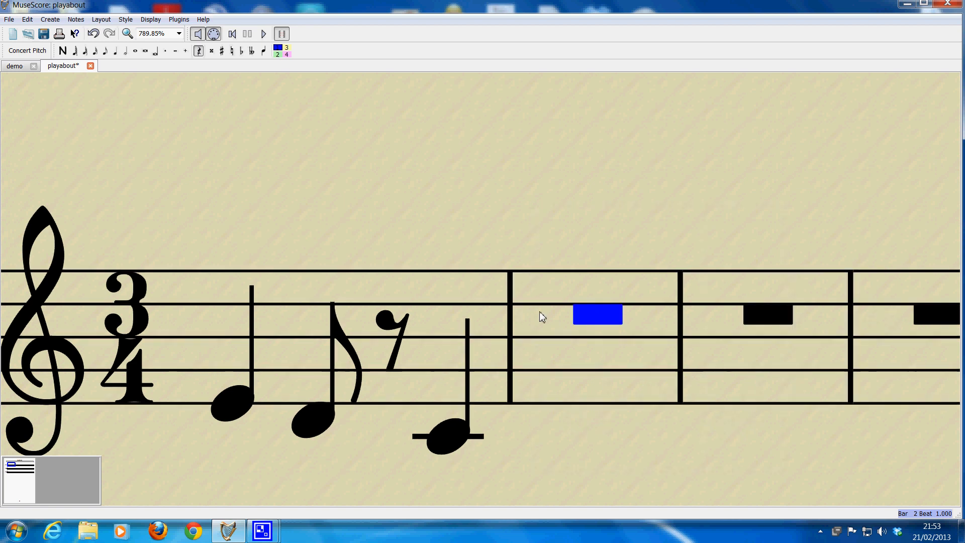
# Step: Raise the first bar's first note to G and its second note to E
pyautogui.click(238, 403)
pyautogui.press('Up')
pyautogui.press('Up')
pyautogui.press('Up')
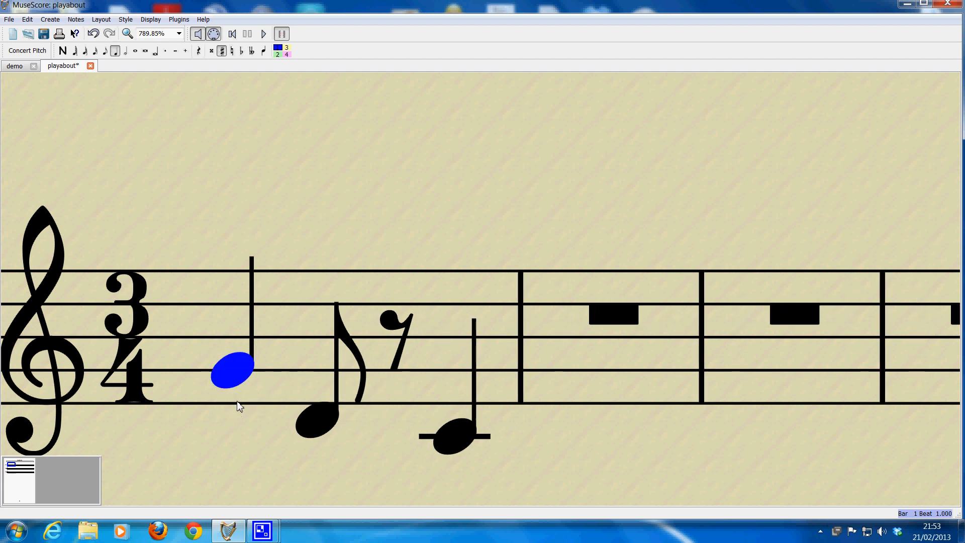
pyautogui.press('Right')
pyautogui.press('Up')
pyautogui.press('Up')
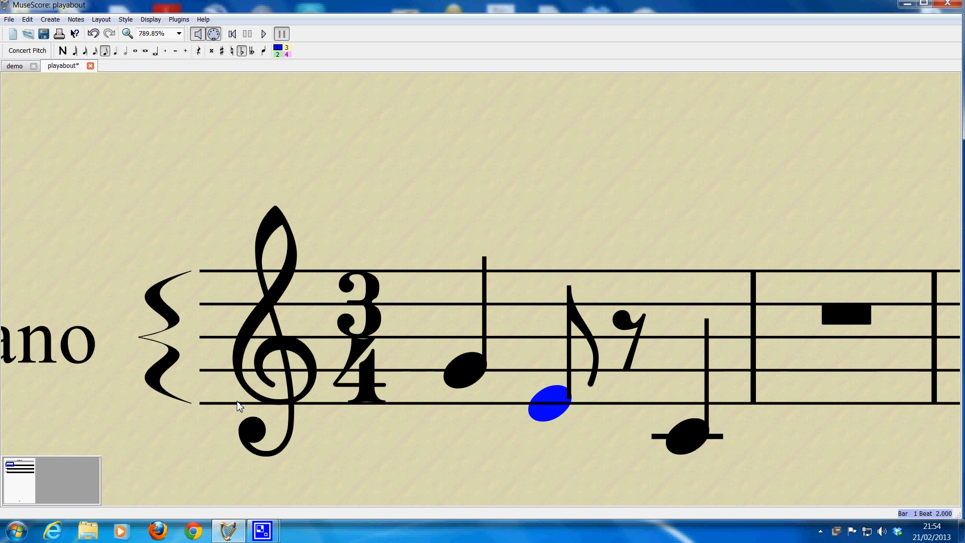
pyautogui.press('Right')
pyautogui.press('space')
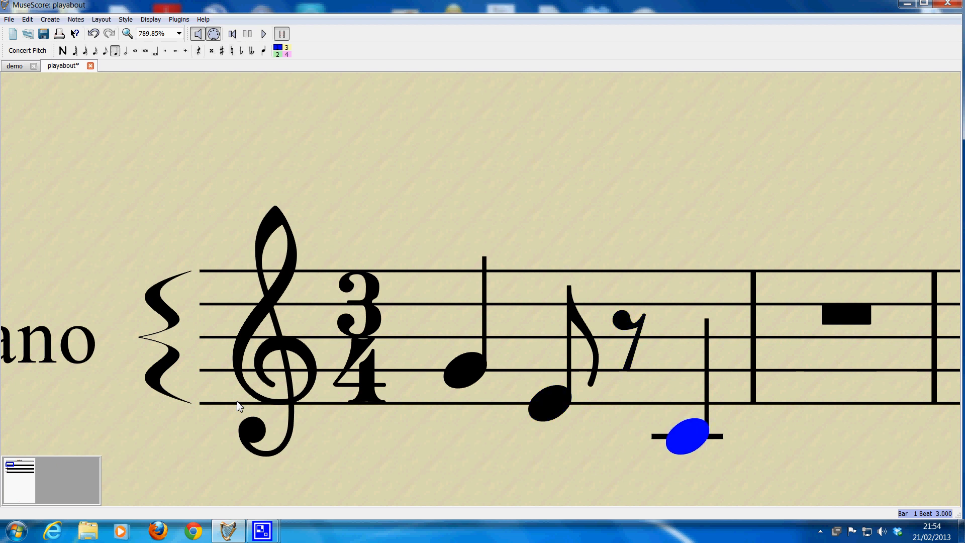
pyautogui.press('Right')
# Step: Copy the first bar's whole phrase, from the first note through the last
pyautogui.moveTo(786, 433); pyautogui.dragTo(635, 355)
pyautogui.click(551, 366)
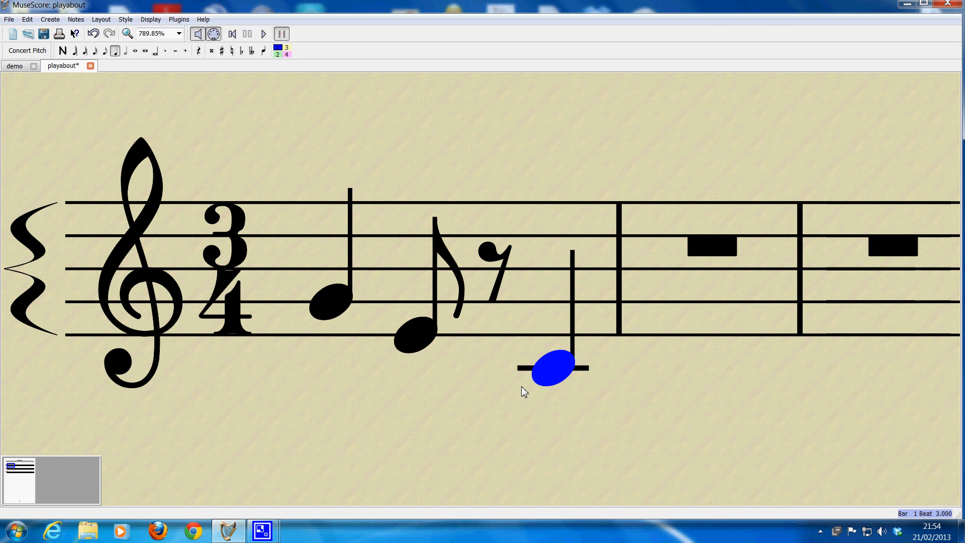
pyautogui.press('Escape')
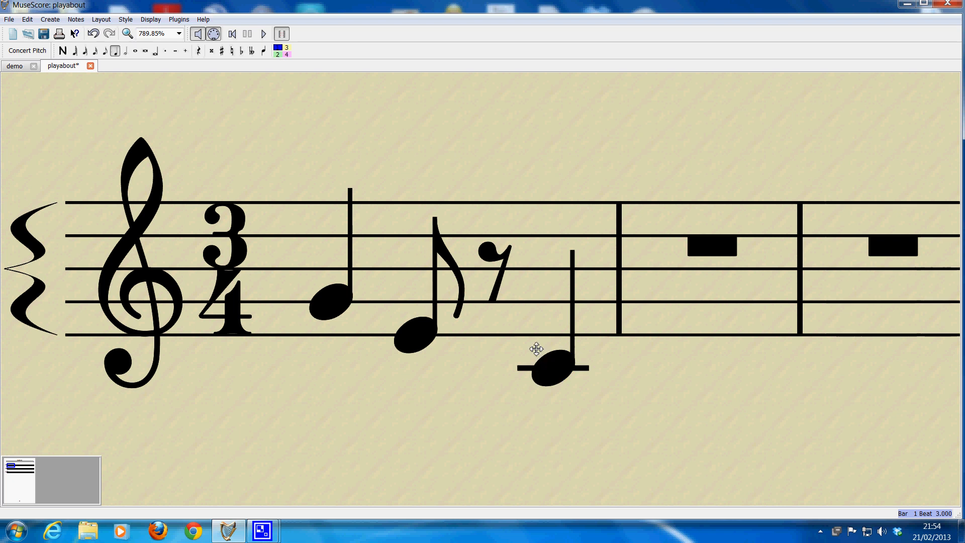
pyautogui.click(415, 341)
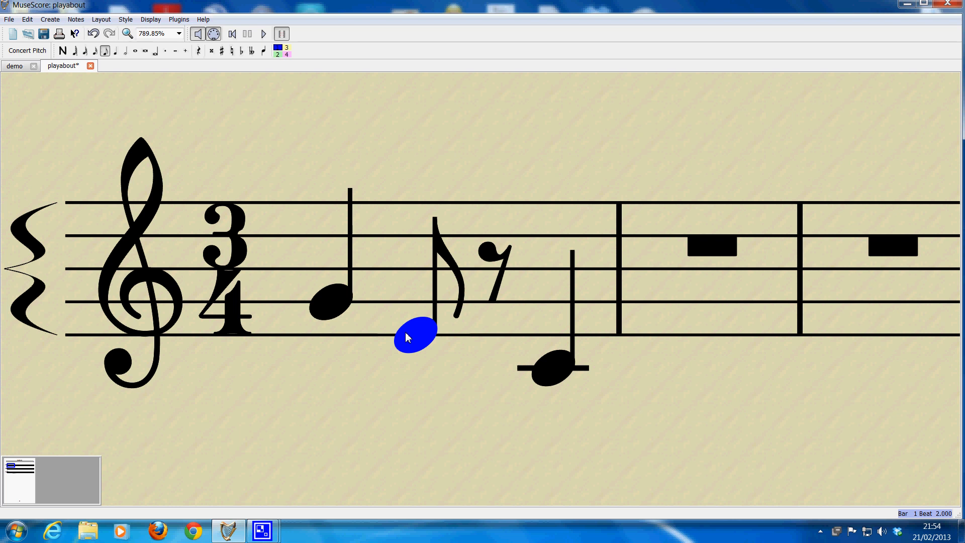
pyautogui.click(335, 305)
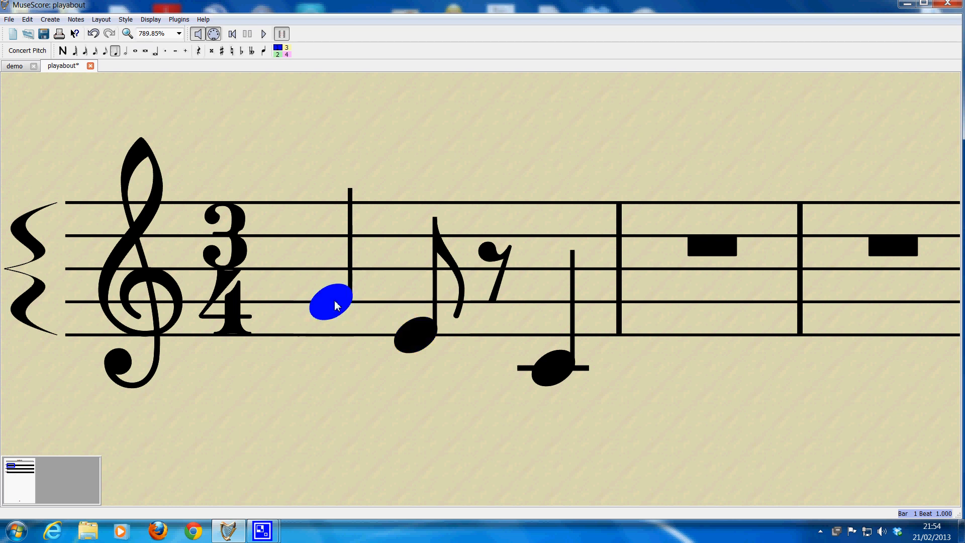
pyautogui.click(556, 373)
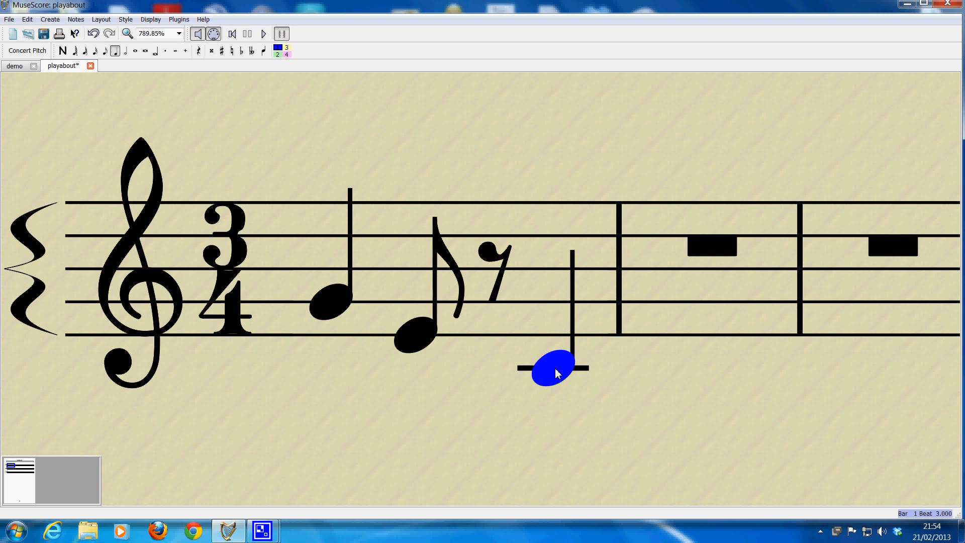
pyautogui.hotkey('shift', 'Left')
pyautogui.hotkey('shift', 'Left')
pyautogui.hotkey('shift', 'Left')
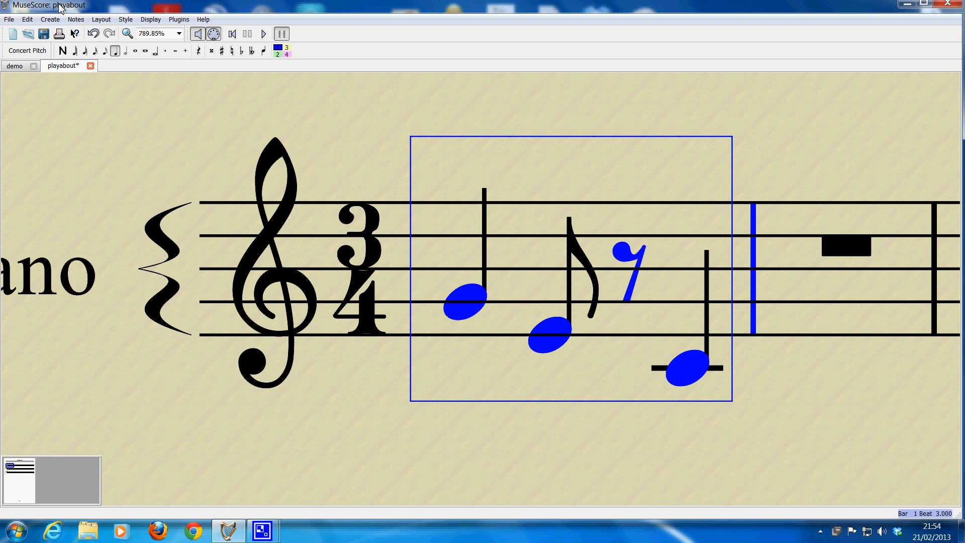
pyautogui.click(27, 20)
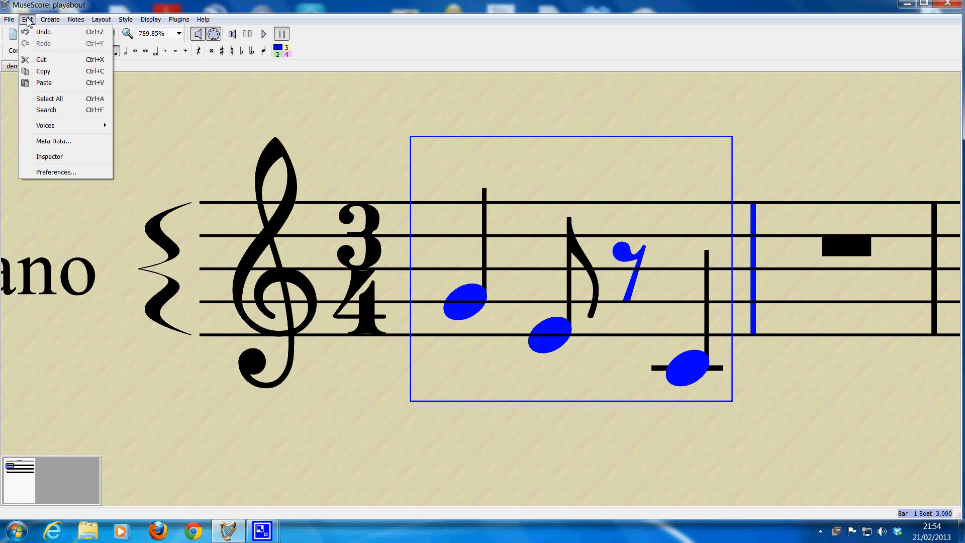
pyautogui.click(50, 82)
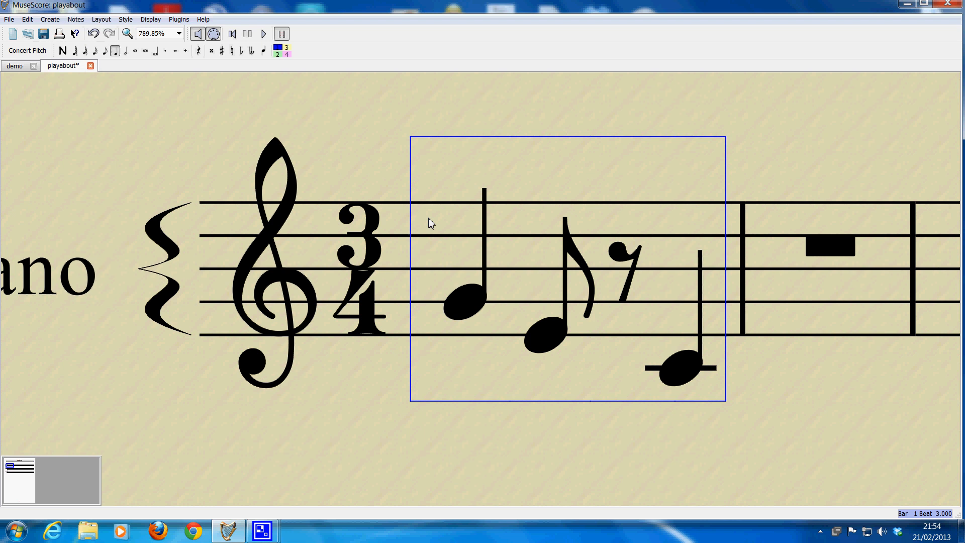
# Step: Paste the copied phrase over the full-bar rest in the second bar
pyautogui.click(830, 250)
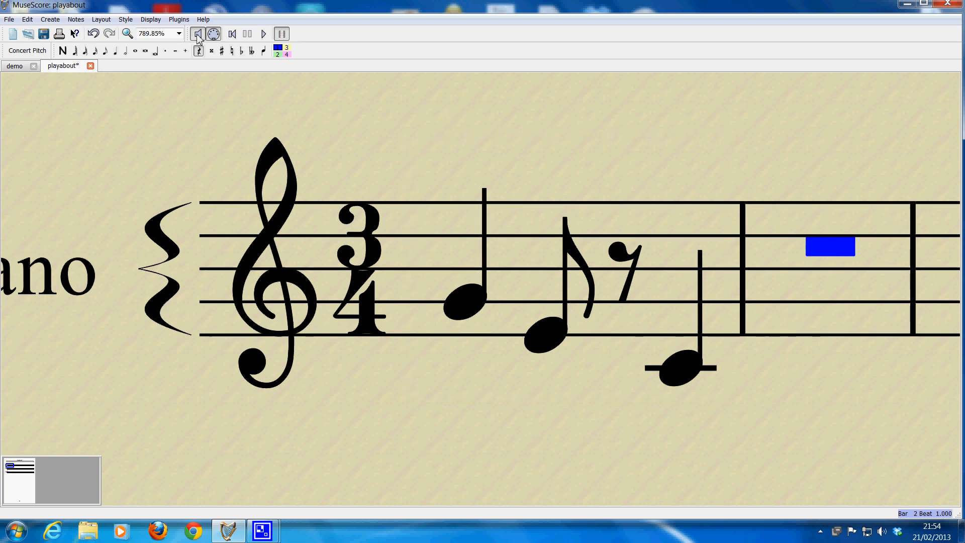
pyautogui.click(9, 20)
pyautogui.moveTo(28, 20)
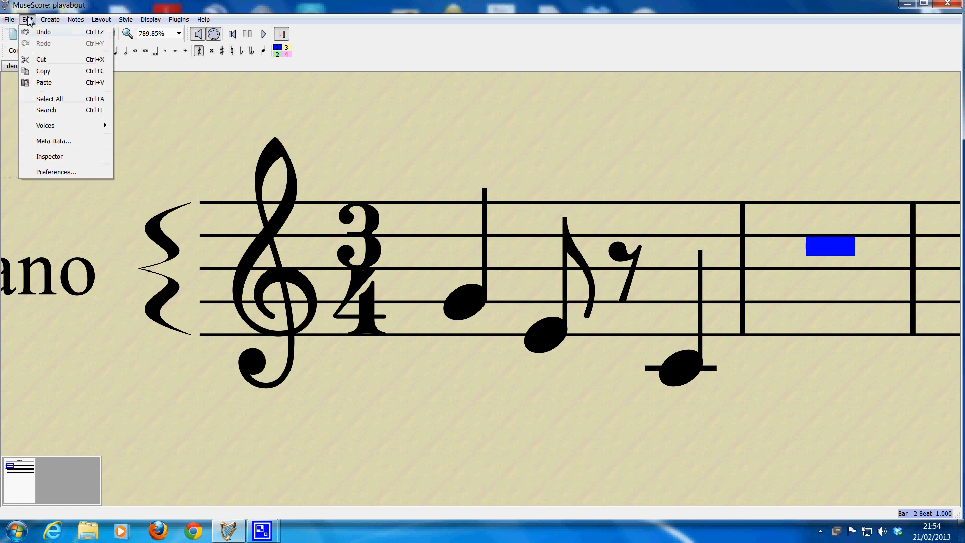
pyautogui.click(44, 83)
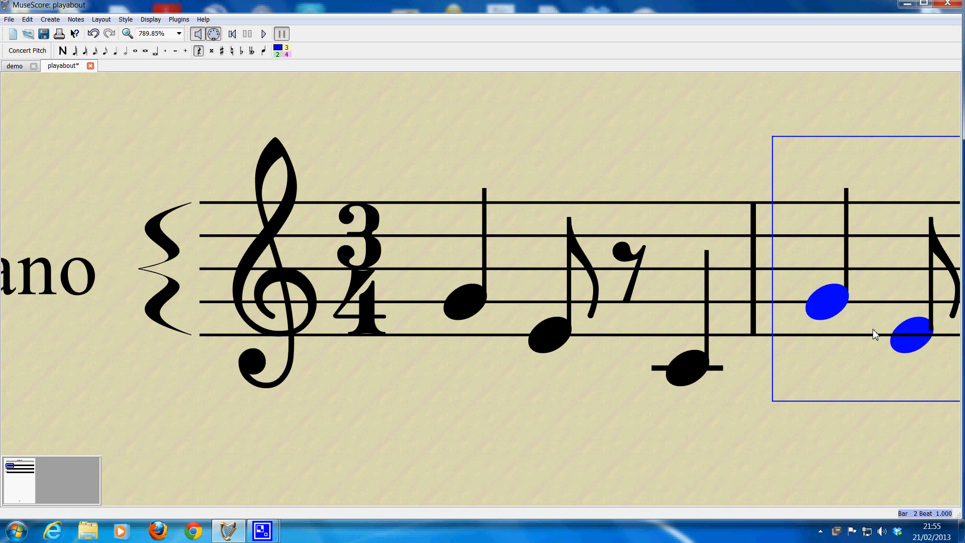
# Step: Transpose the pasted phrase in the second bar up five semitones, starting on C, and deselect it
pyautogui.press('Up')
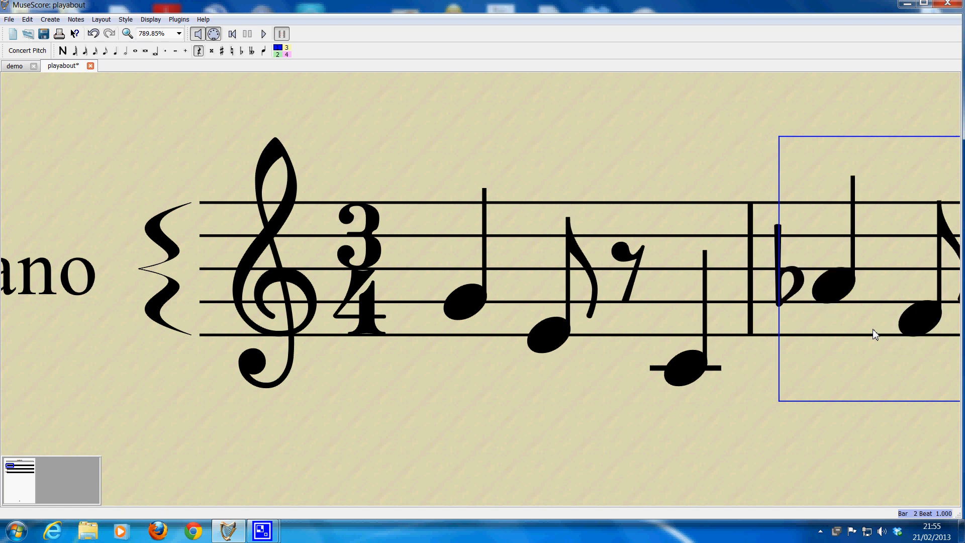
pyautogui.press('Up')
pyautogui.press('Up')
pyautogui.press('Up')
pyautogui.press('Up')
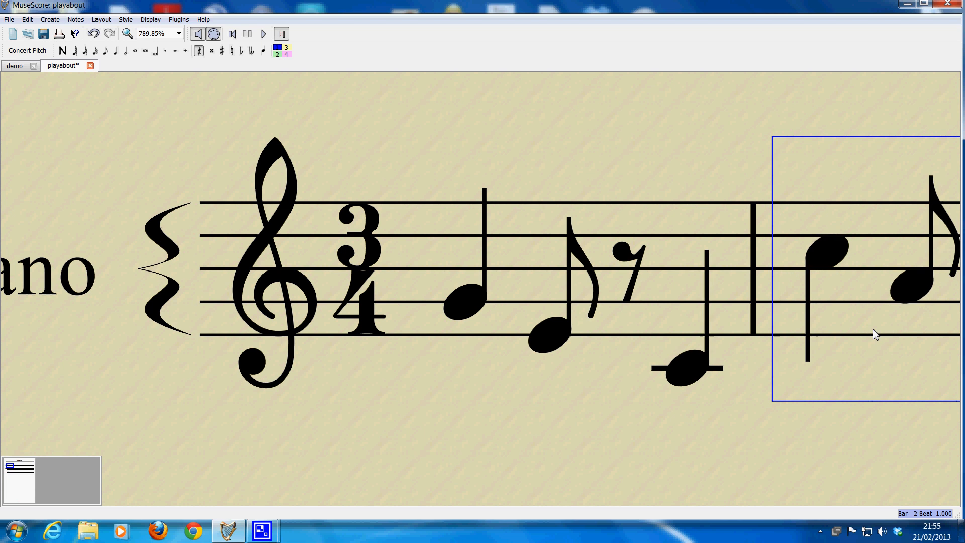
pyautogui.click(855, 420)
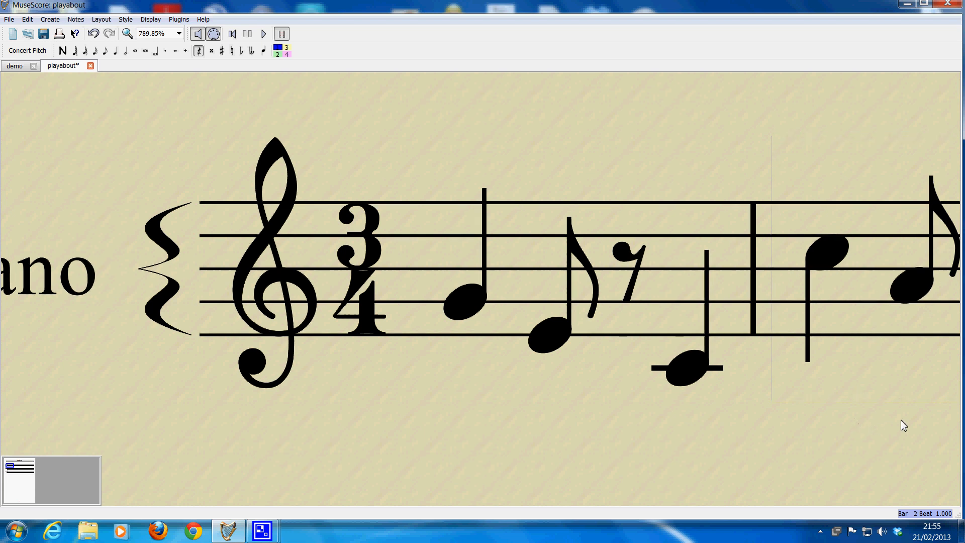
# Step: Select the second bar's transposed notes one at a time to listen to their pitches
pyautogui.moveTo(901, 420); pyautogui.dragTo(640, 416)
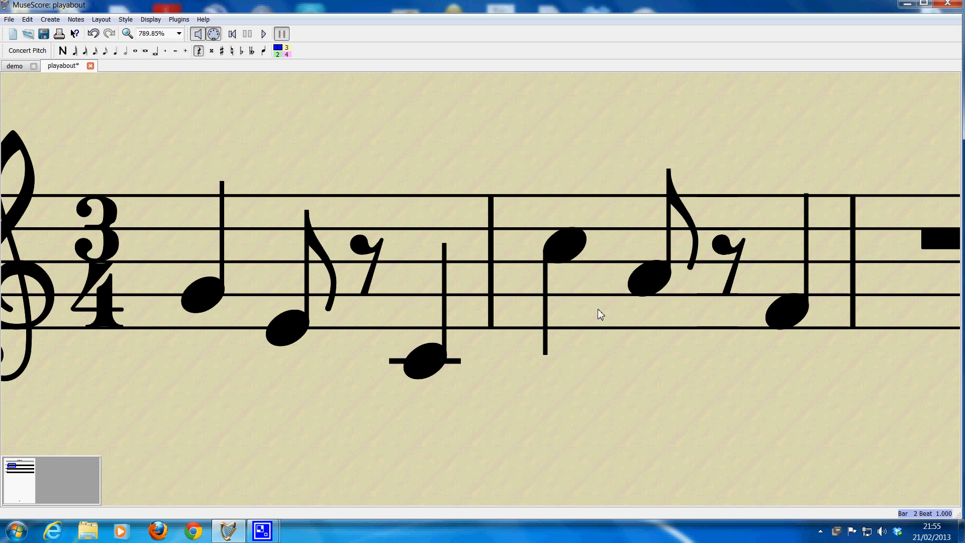
pyautogui.click(800, 310)
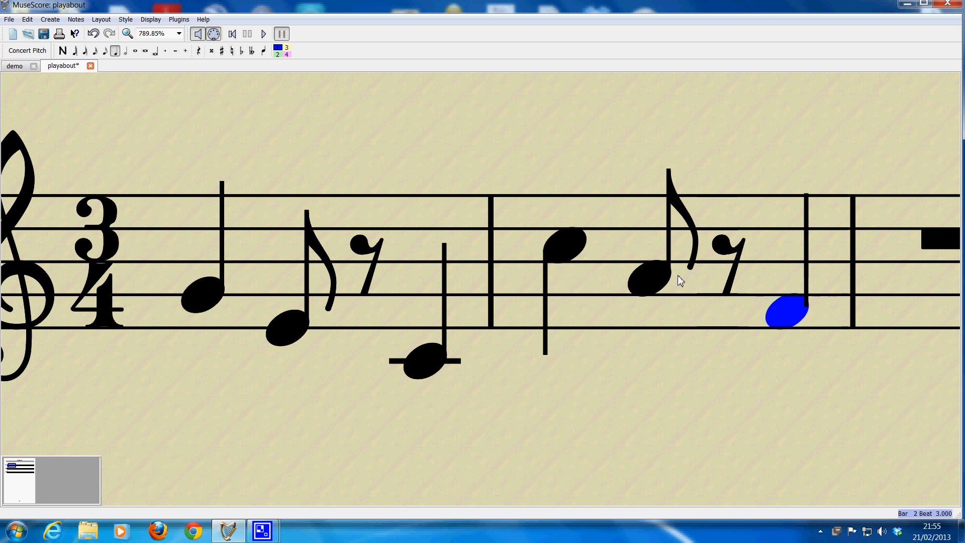
pyautogui.click(652, 276)
pyautogui.click(568, 248)
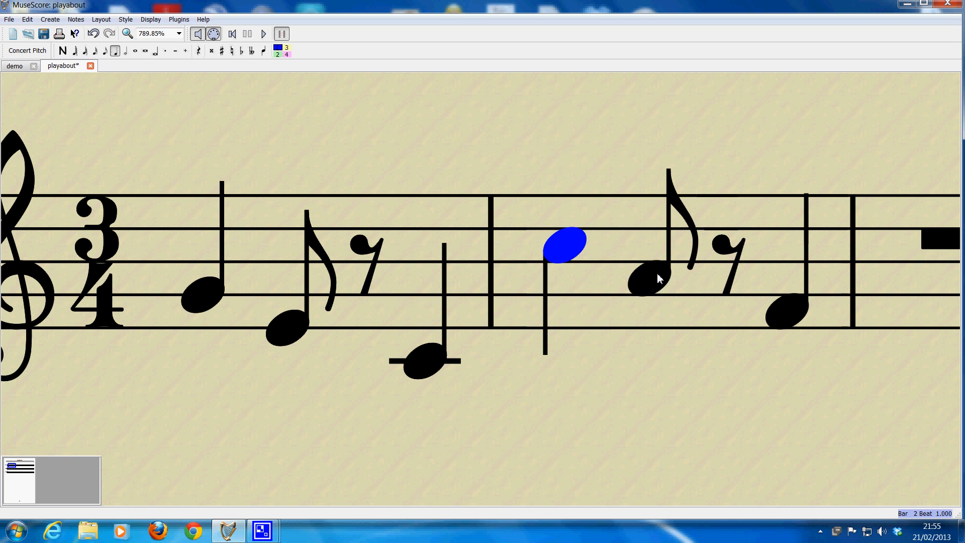
pyautogui.click(772, 307)
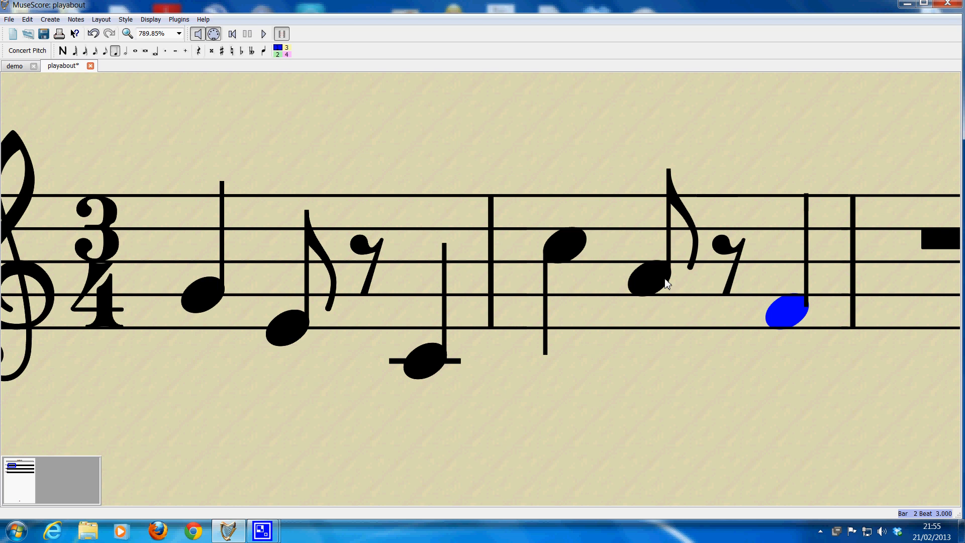
# Step: Paste the copied phrase over the full-bar rest in the third bar and deselect it
pyautogui.click(853, 357)
pyautogui.moveTo(853, 357); pyautogui.dragTo(491, 363)
pyautogui.click(605, 244)
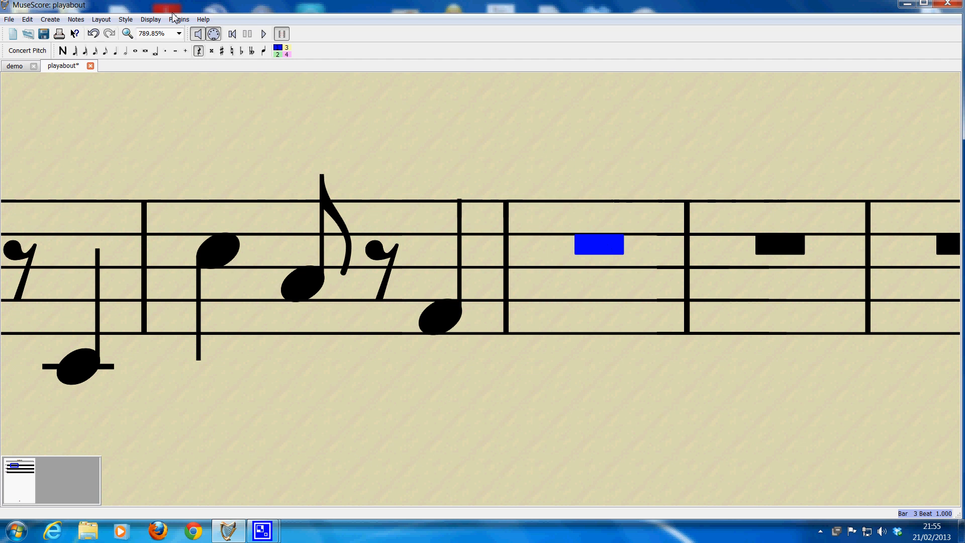
pyautogui.click(27, 20)
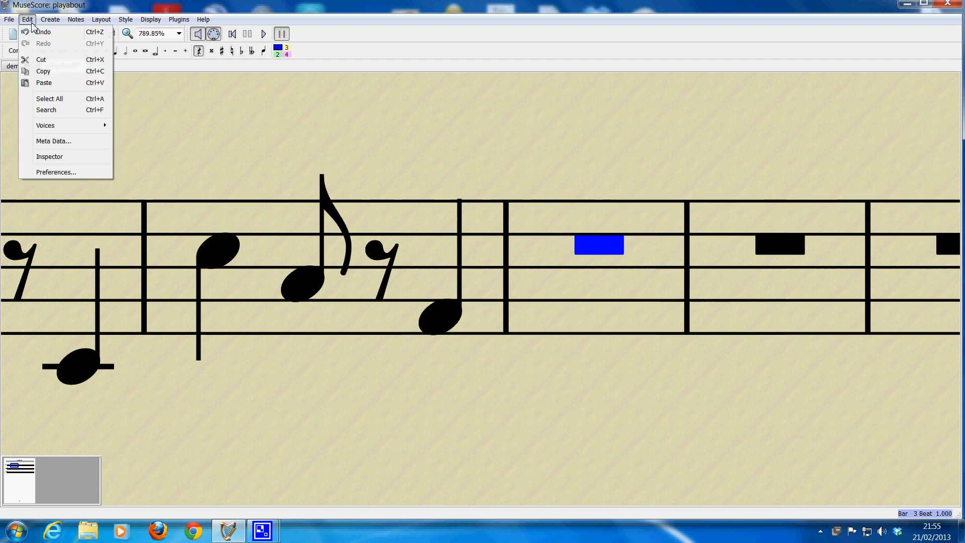
pyautogui.click(47, 82)
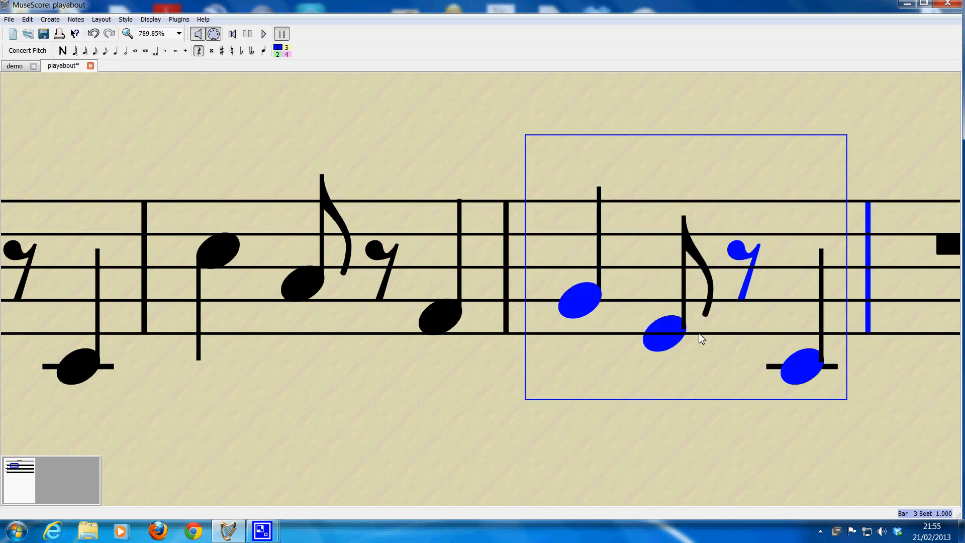
pyautogui.click(649, 427)
# Step: Paste the copied phrase over the full-bar rest in the fourth bar
pyautogui.moveTo(793, 418); pyautogui.dragTo(455, 408)
pyautogui.click(641, 235)
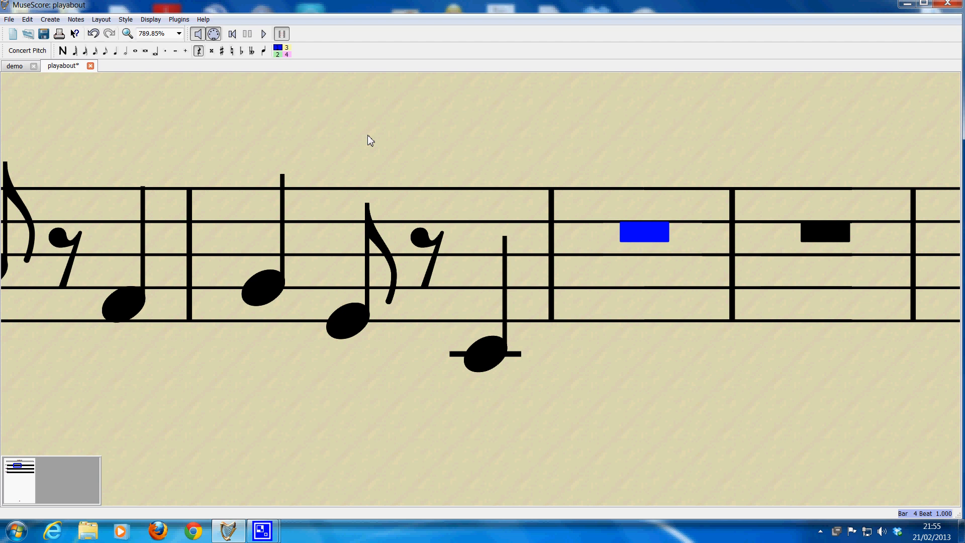
pyautogui.click(10, 23)
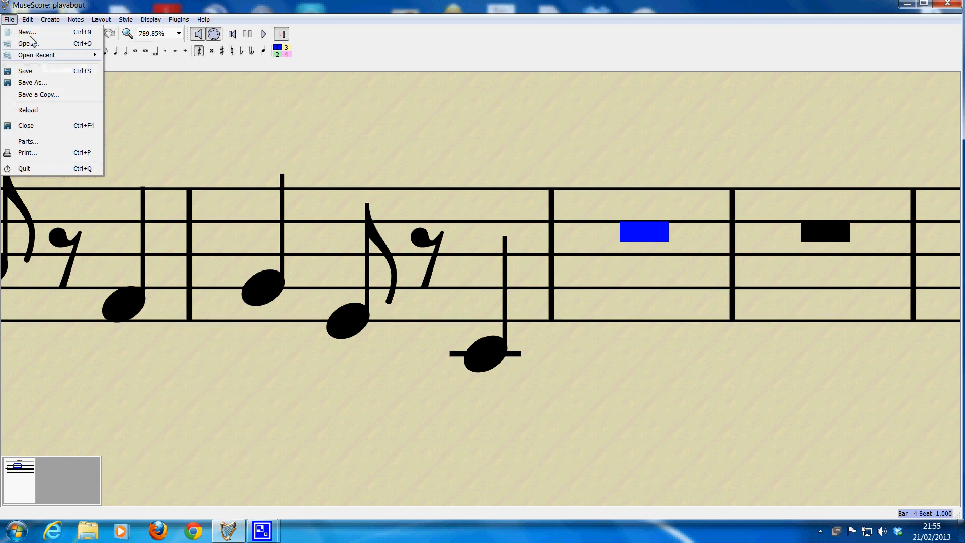
pyautogui.moveTo(28, 22)
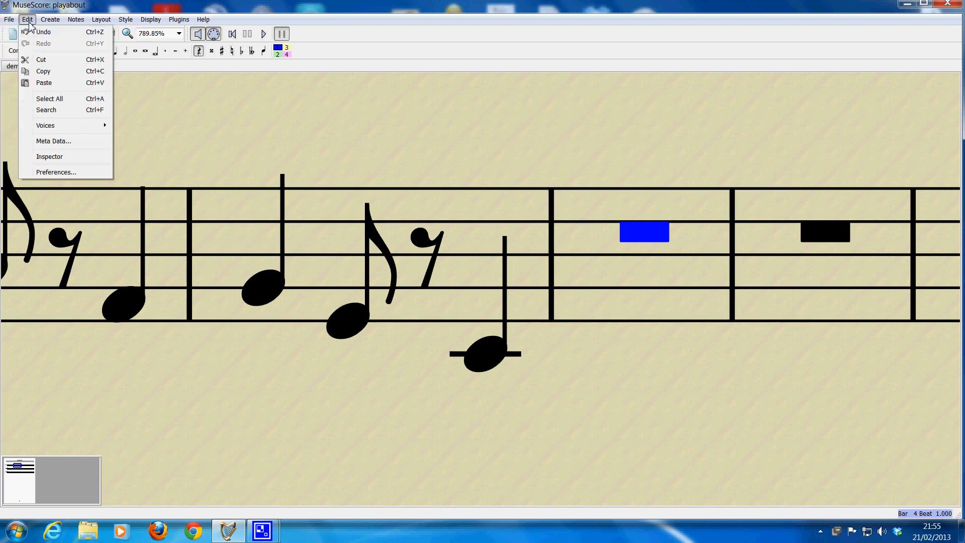
pyautogui.click(48, 89)
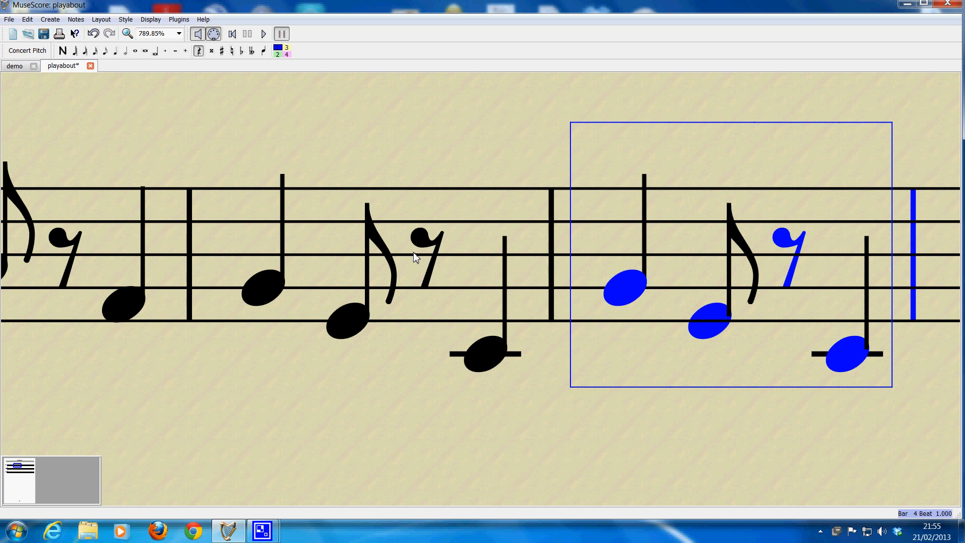
# Step: Transpose the pasted phrase in the fourth bar up so its notes become D, B and G, and deselect it
pyautogui.press('Up')
pyautogui.press('Up')
pyautogui.press('Up')
pyautogui.press('Up')
pyautogui.press('Up')
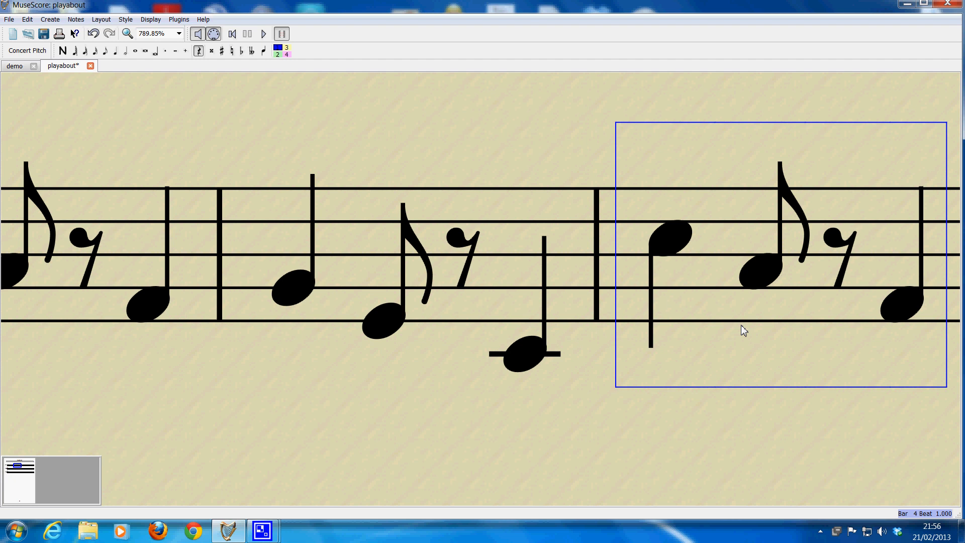
pyautogui.press('Up')
pyautogui.press('Up')
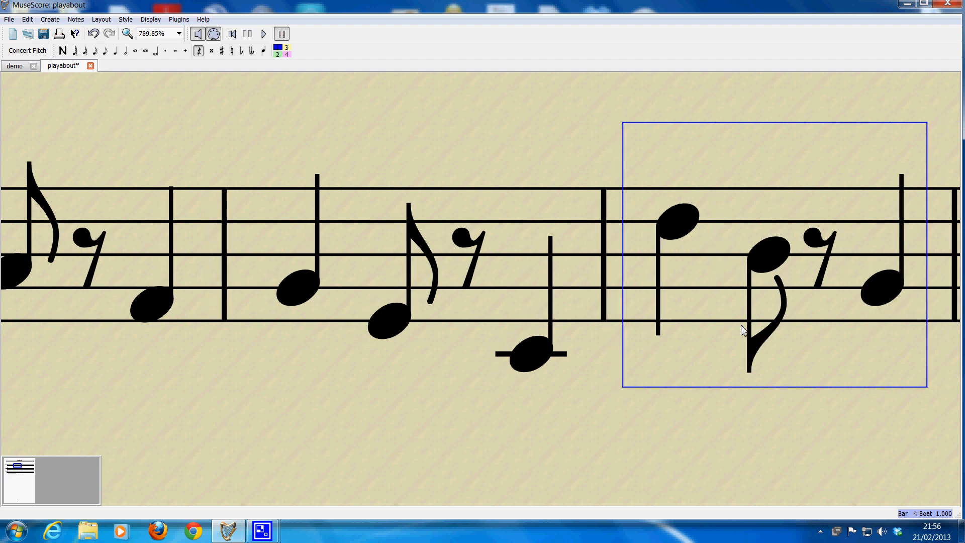
pyautogui.click(757, 367)
pyautogui.click(807, 379)
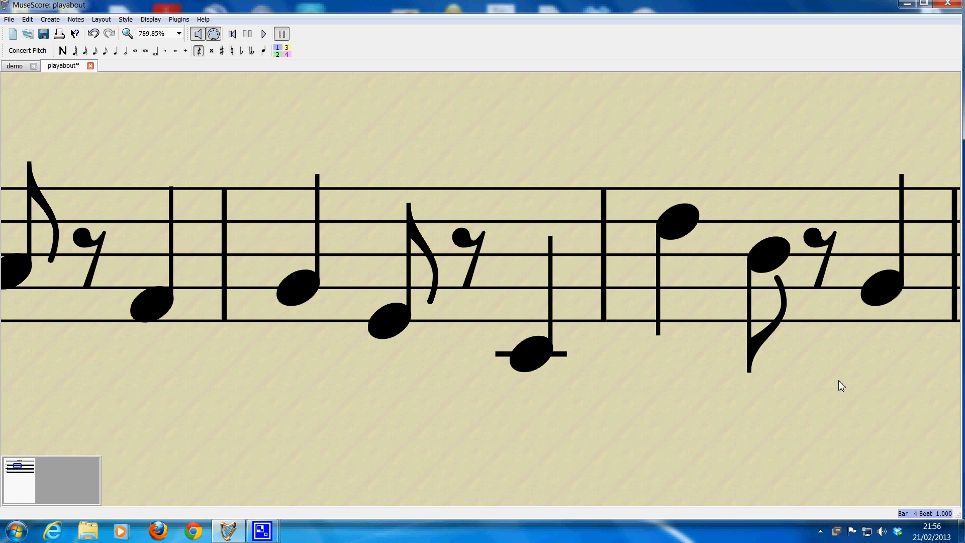
# Step: Play the four-bar melody back from the first note of the first bar
pyautogui.moveTo(839, 380); pyautogui.dragTo(649, 377)
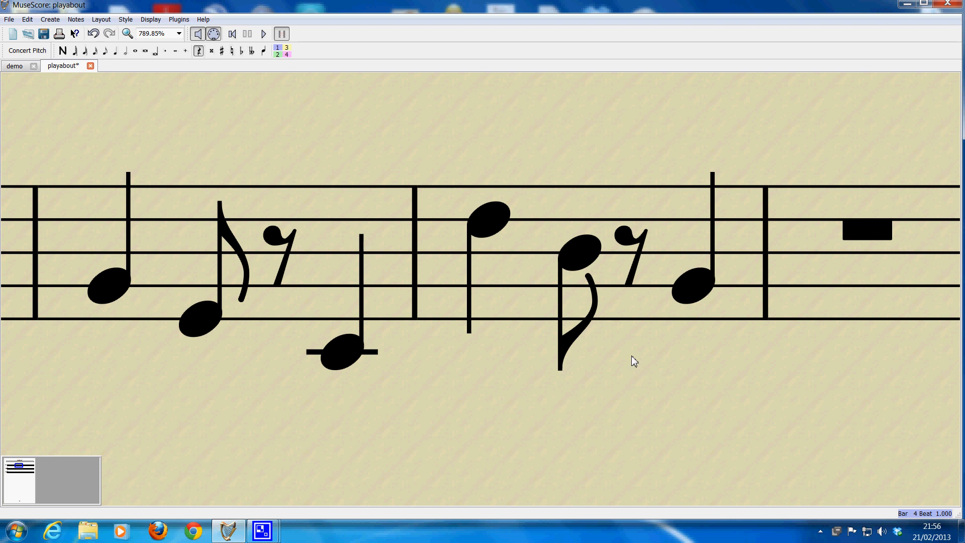
pyautogui.scroll(-1, 611, 357)
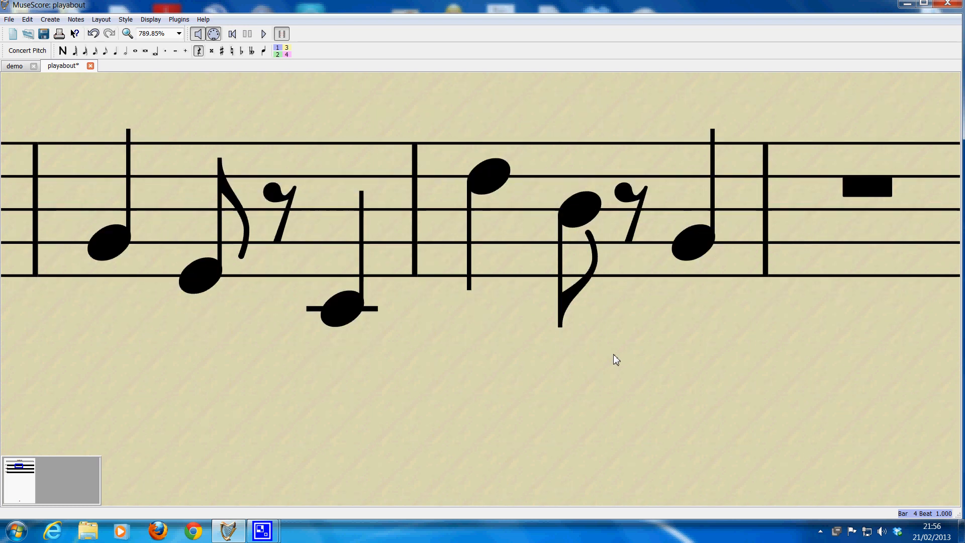
pyautogui.scroll(-3, 613, 354)
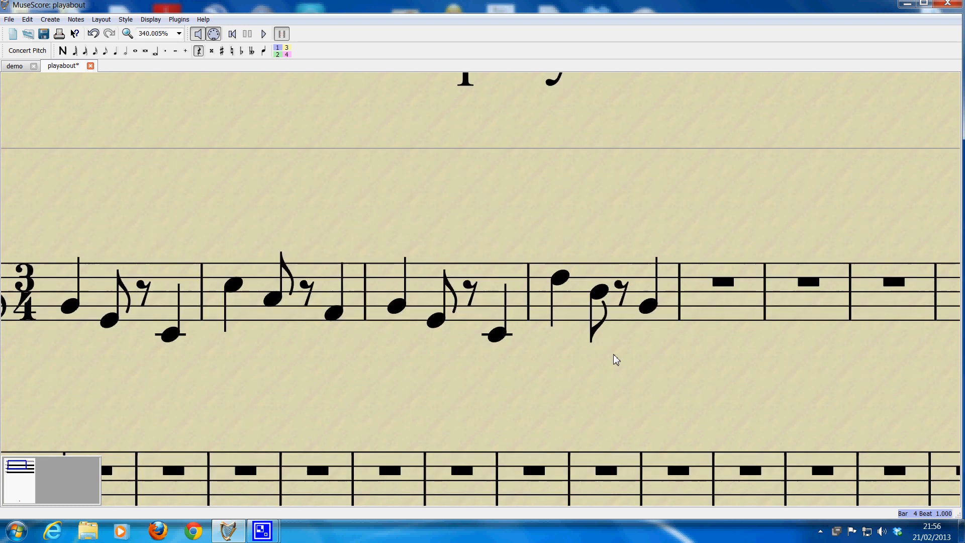
pyautogui.scroll(-2, 598, 345)
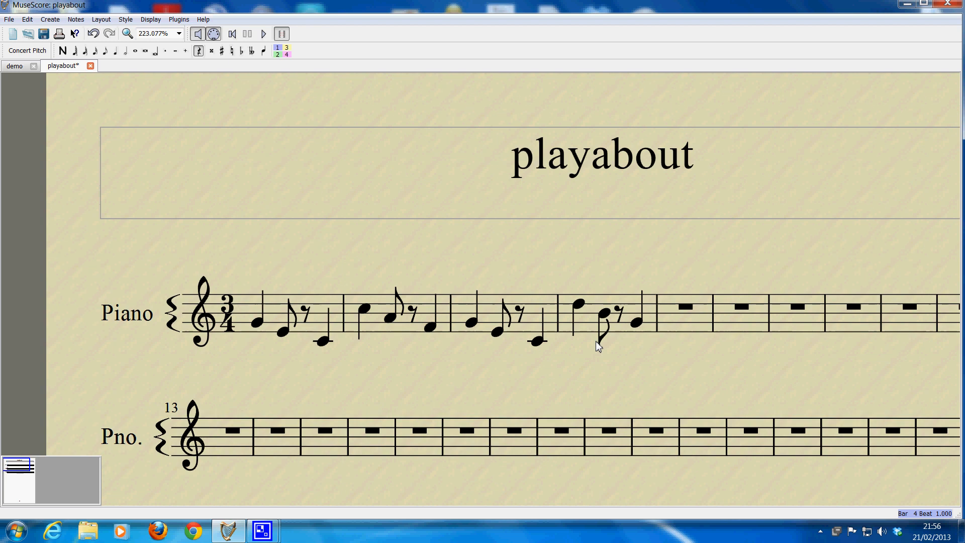
pyautogui.click(257, 323)
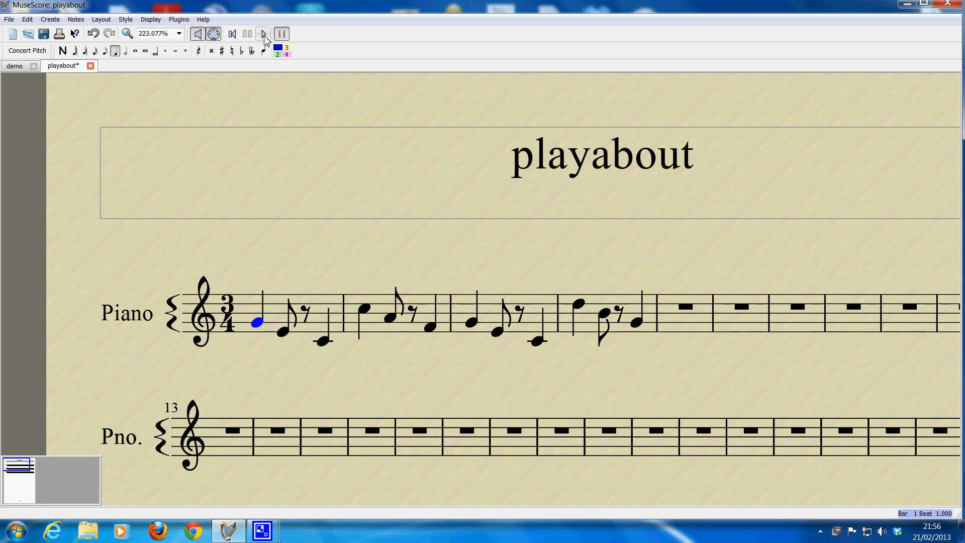
pyautogui.click(265, 35)
# Step: Highlight the whole phrase in each of the first four bars in turn, ending with the third bar's last note selected
pyautogui.click(329, 341)
pyautogui.hotkey('ctrl', 'shift', 'Left')
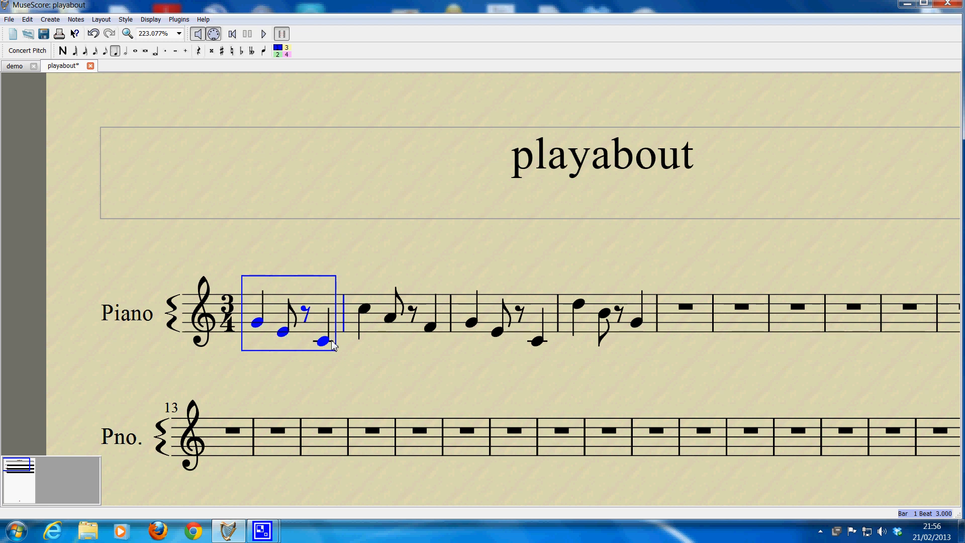
pyautogui.click(431, 328)
pyautogui.hotkey('shift', 'Left')
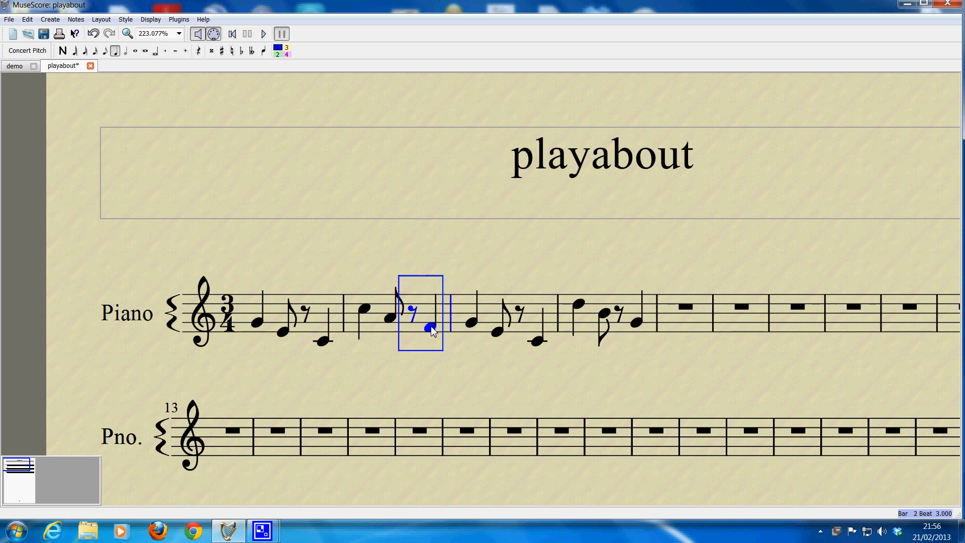
pyautogui.hotkey('ctrl', 'shift', 'Left')
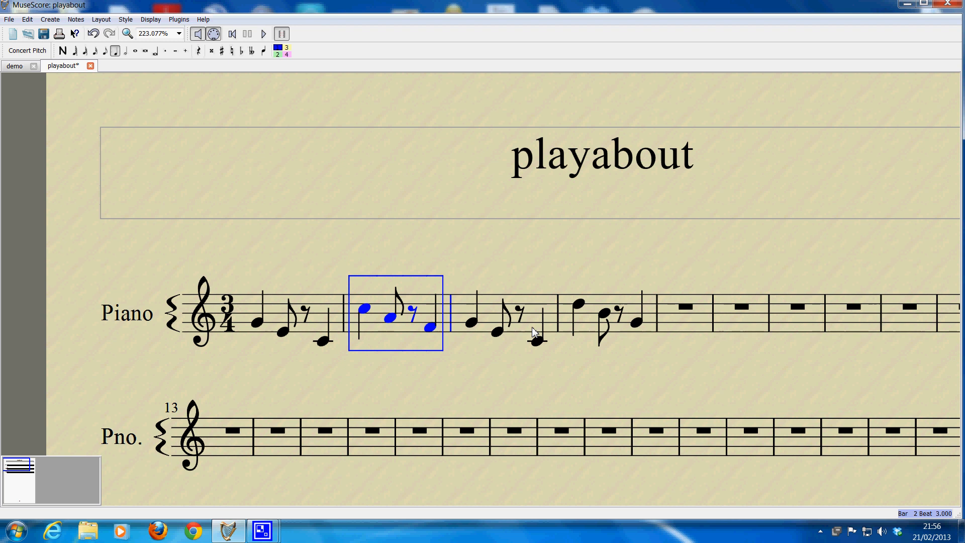
pyautogui.click(537, 341)
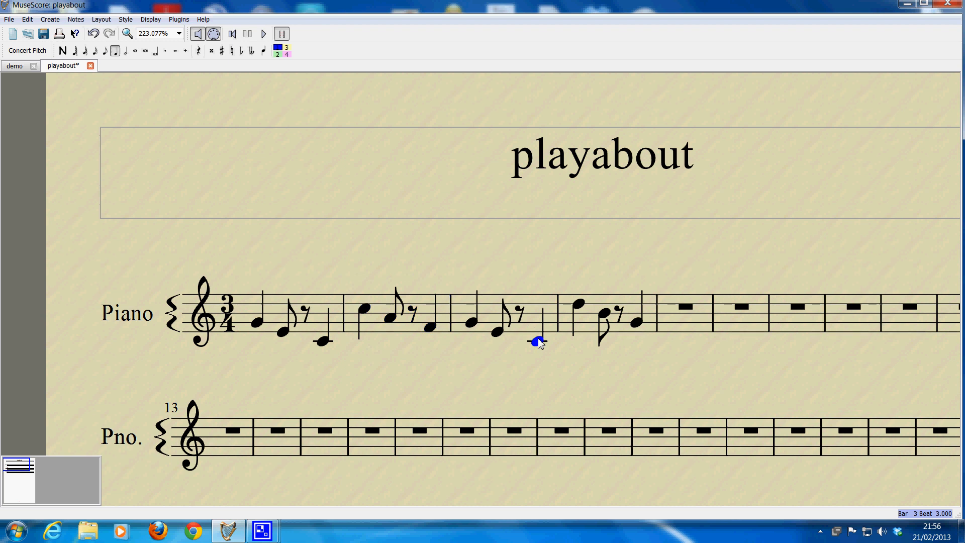
pyautogui.hotkey('ctrl', 'shift', 'Left')
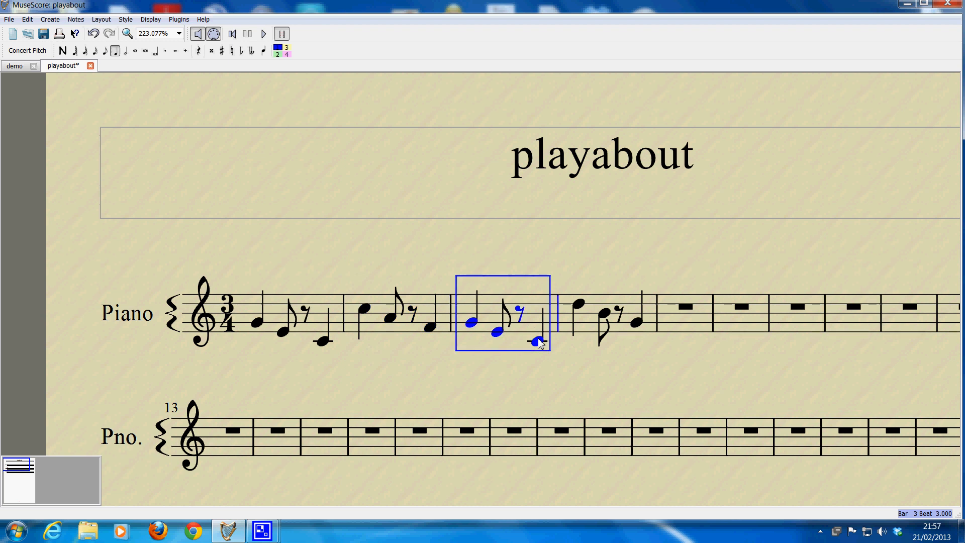
pyautogui.click(640, 324)
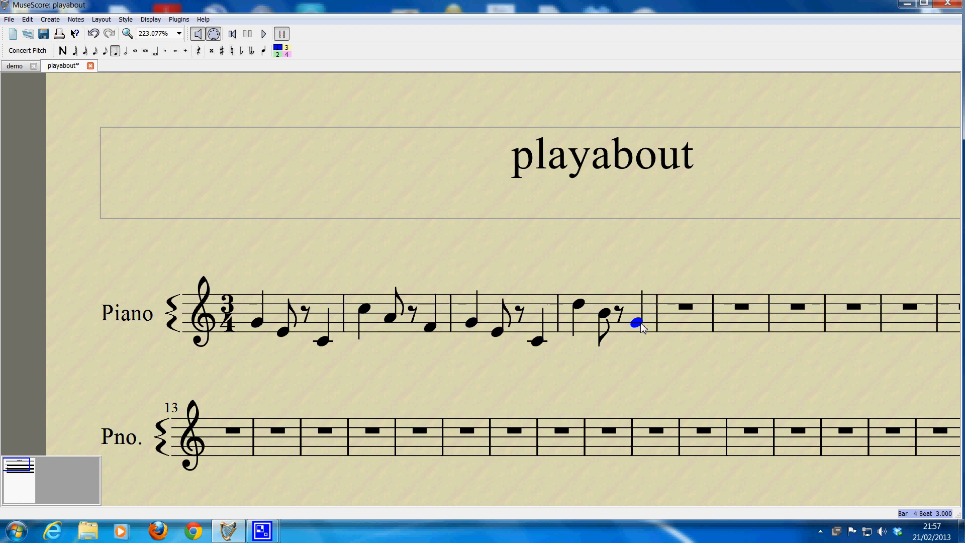
pyautogui.hotkey('ctrl', 'shift', 'Left')
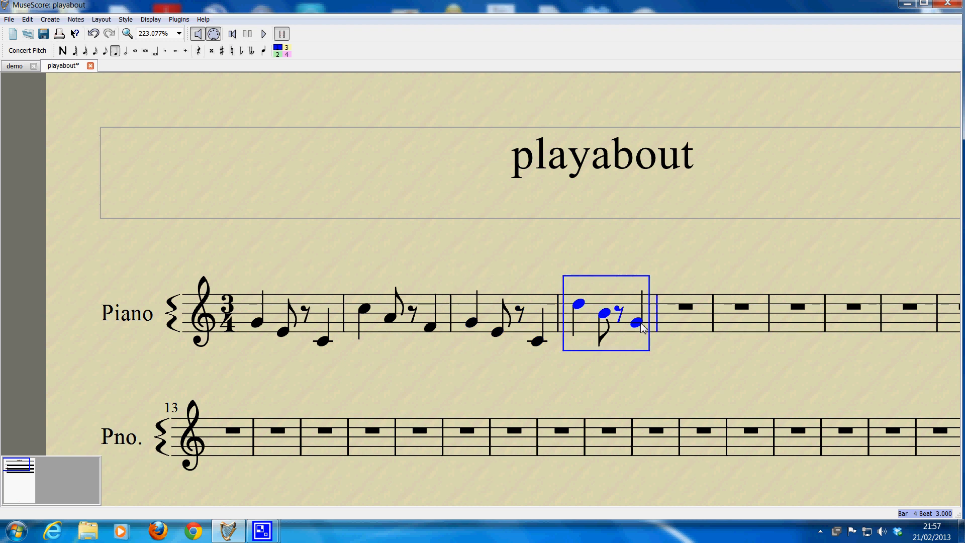
pyautogui.click(538, 342)
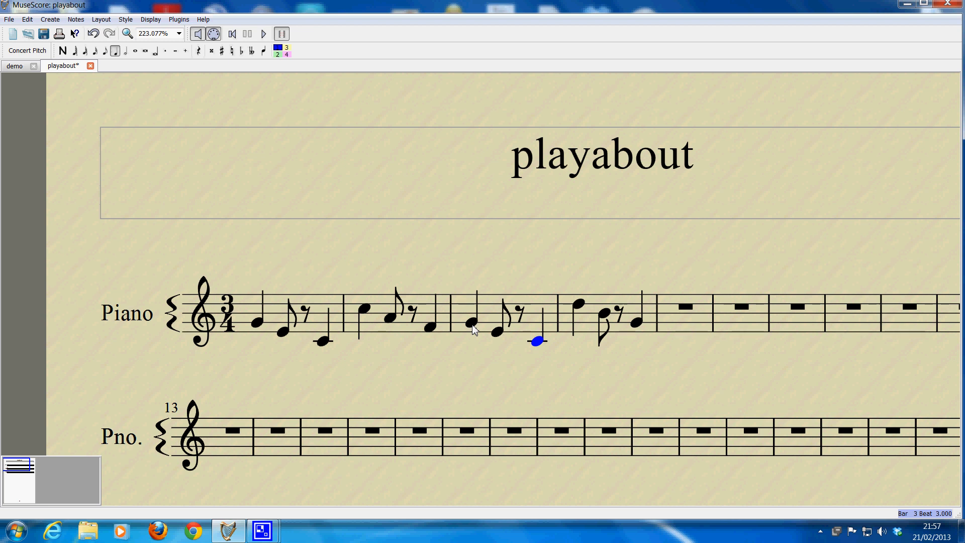
# Step: Look through the file types offered for saving the score under Save As, down to the audio formats, and cancel without saving
pyautogui.click(10, 21)
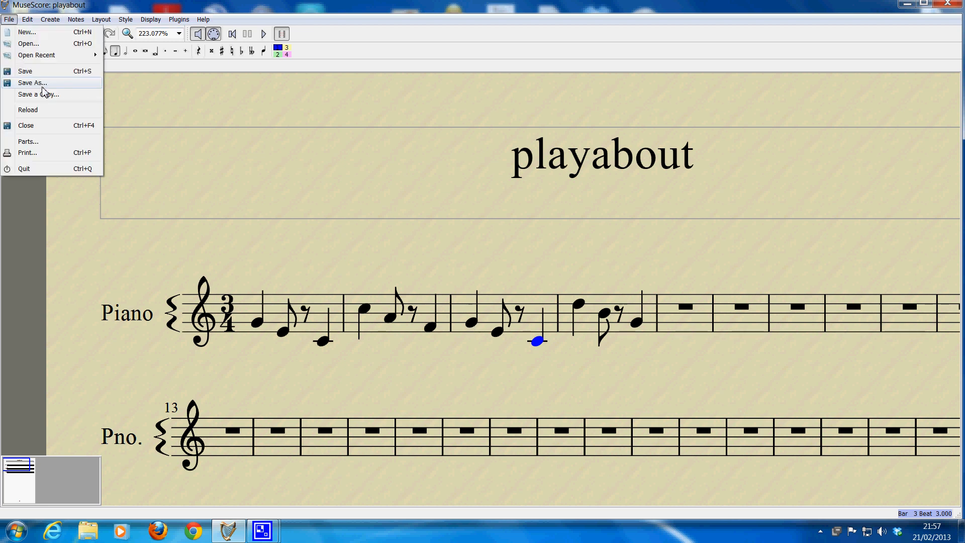
pyautogui.click(42, 84)
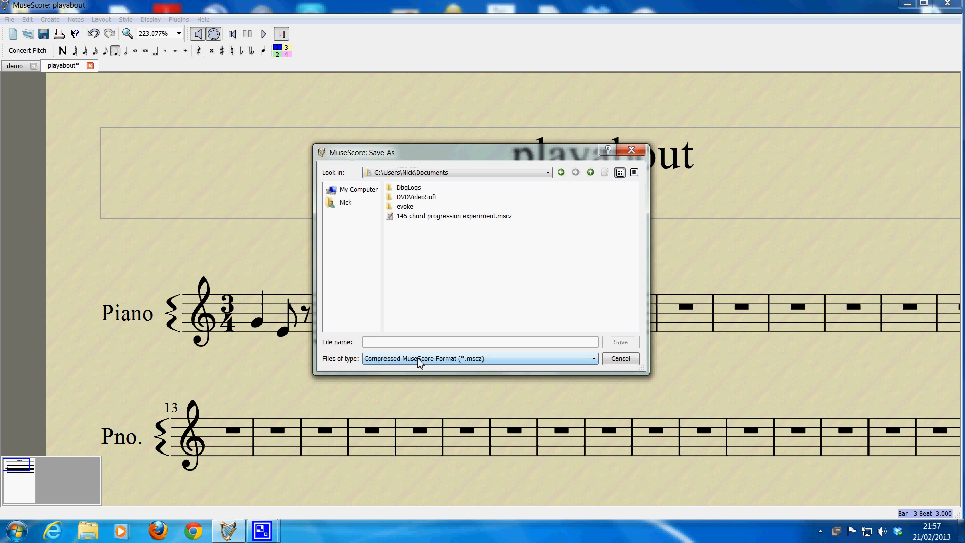
pyautogui.click(593, 360)
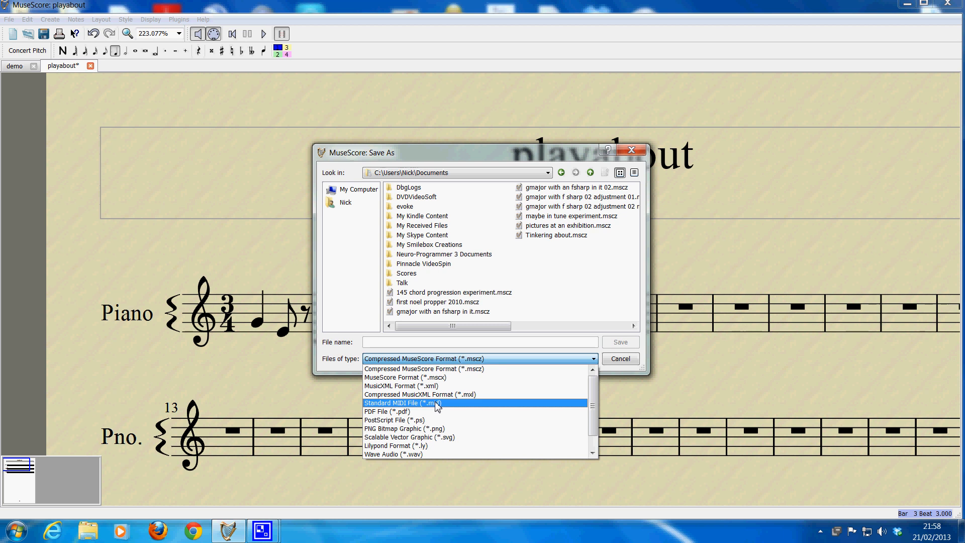
pyautogui.moveTo(594, 408); pyautogui.dragTo(594, 420)
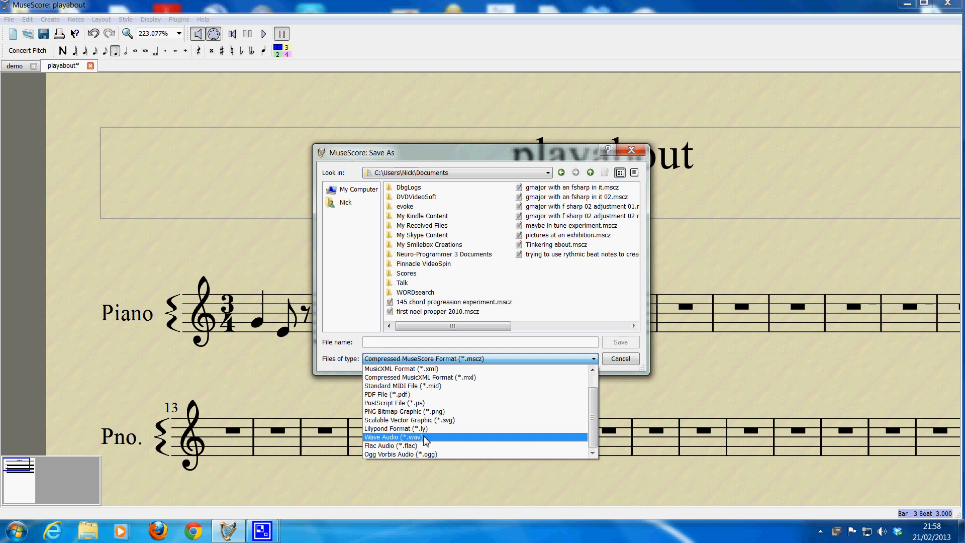
pyautogui.click(482, 153)
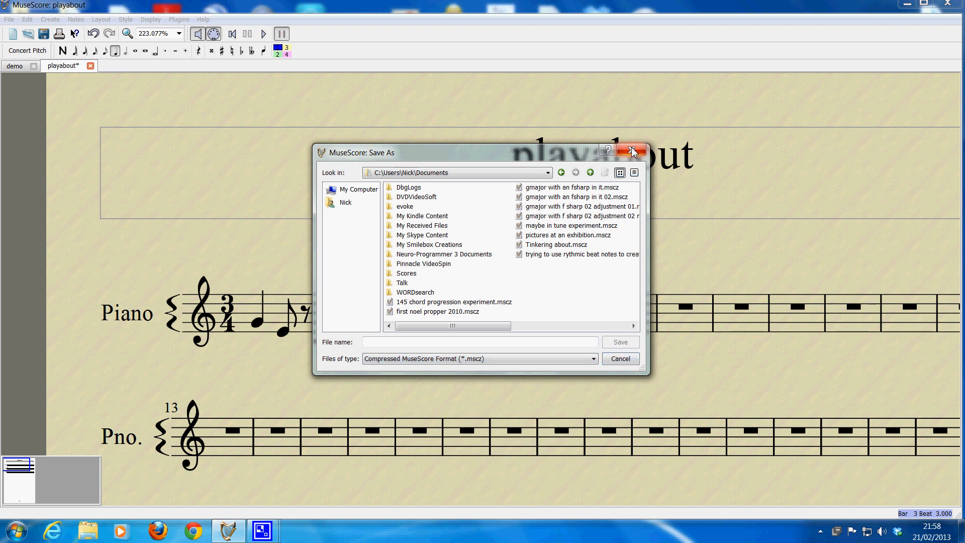
pyautogui.click(631, 147)
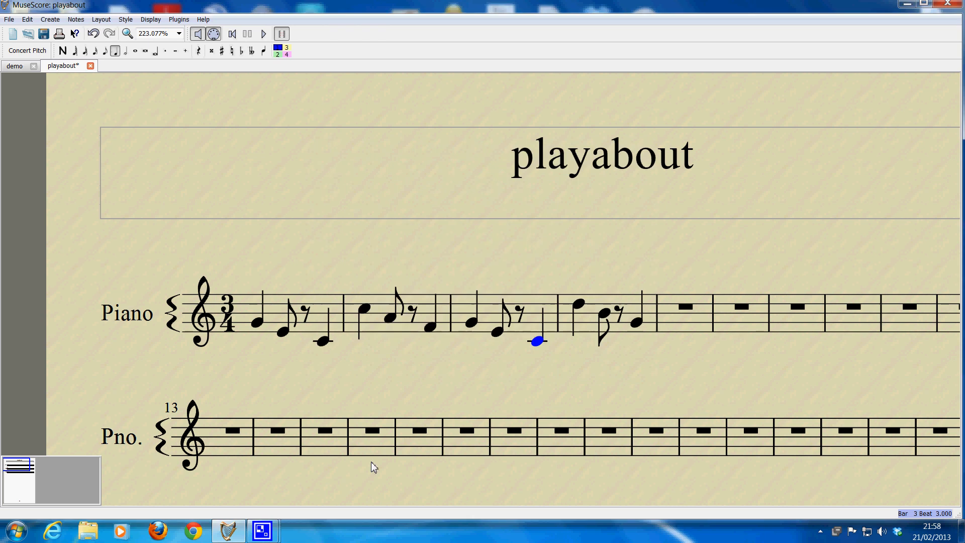
pyautogui.click(272, 532)
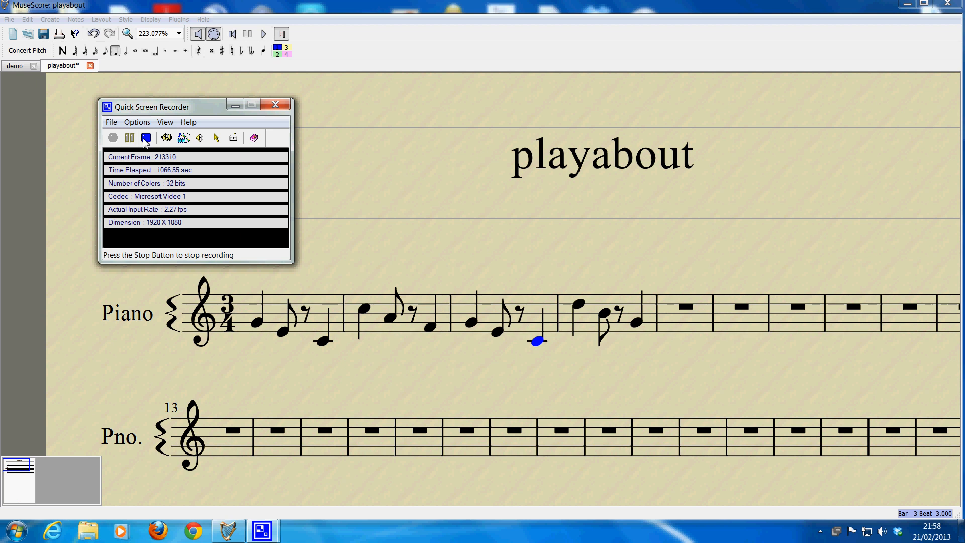